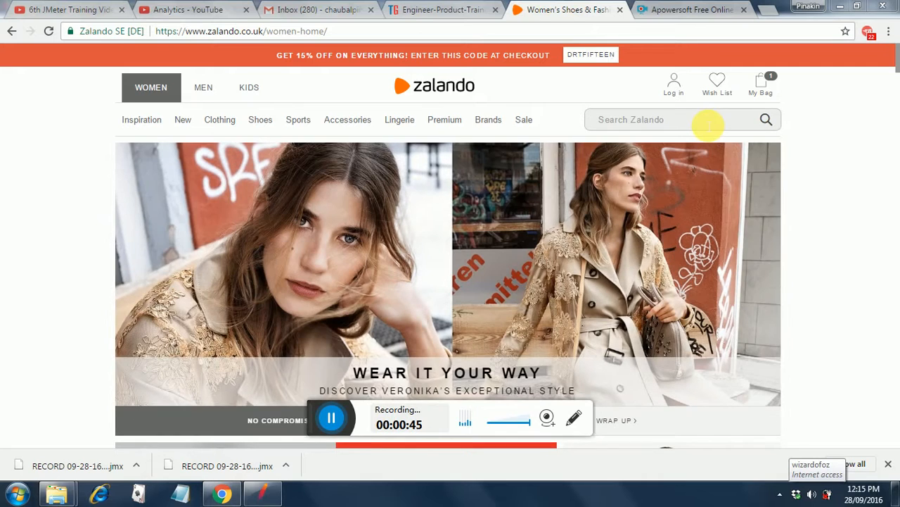
- Search the Zalando shop for "jeans"
click(707, 125)
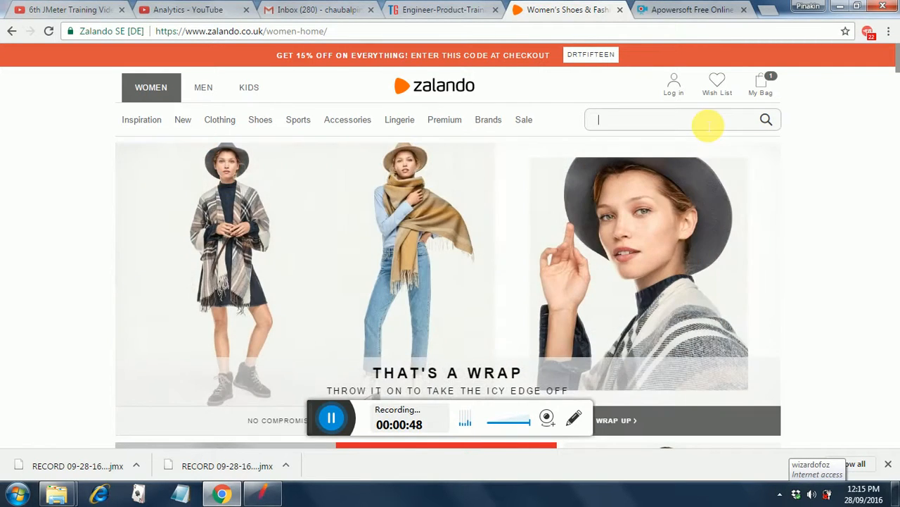
text(jeans)
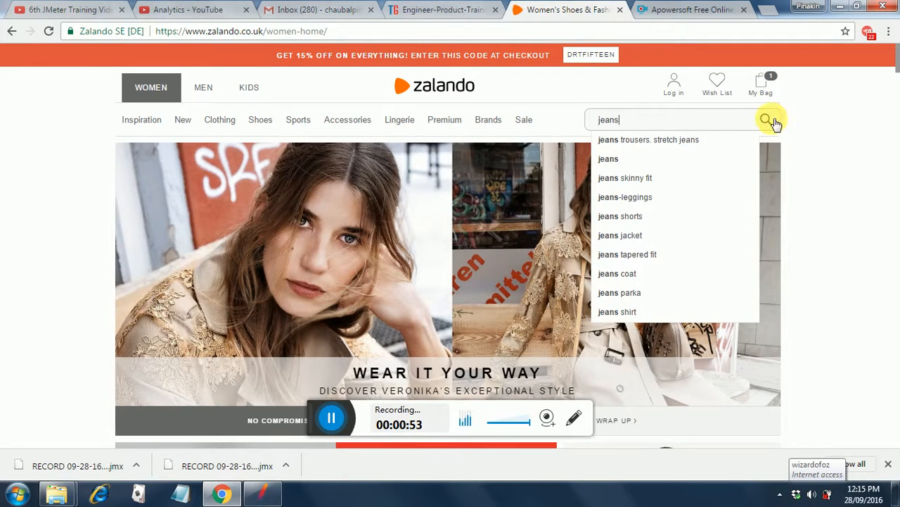
click(769, 120)
click(769, 120)
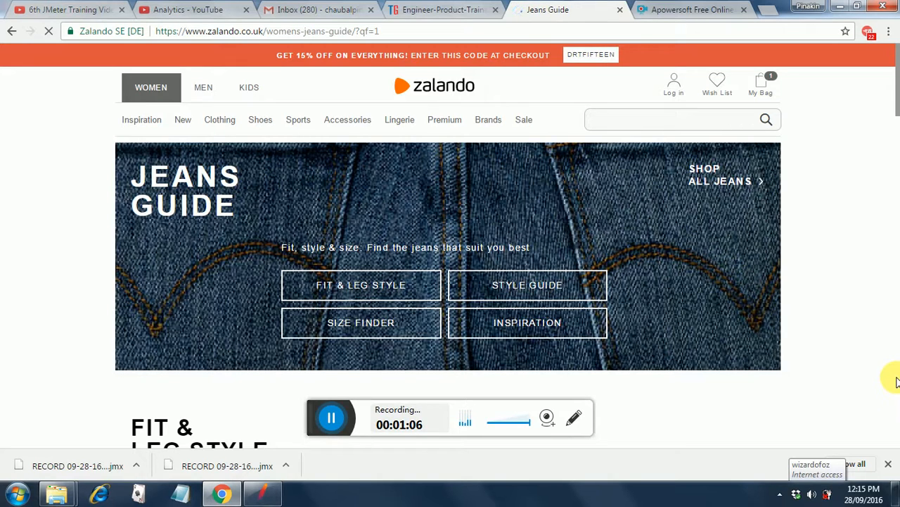
- Go to the women's skinny fit jeans from the jeans guide and open the Levi's 721 HIGH RISE SKINNY product page
scroll(897, 380, down, 5)
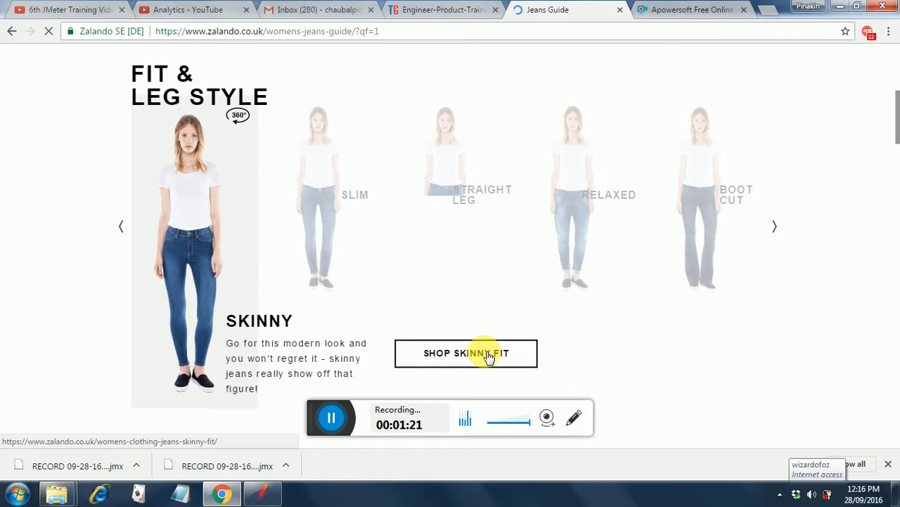
click(488, 357)
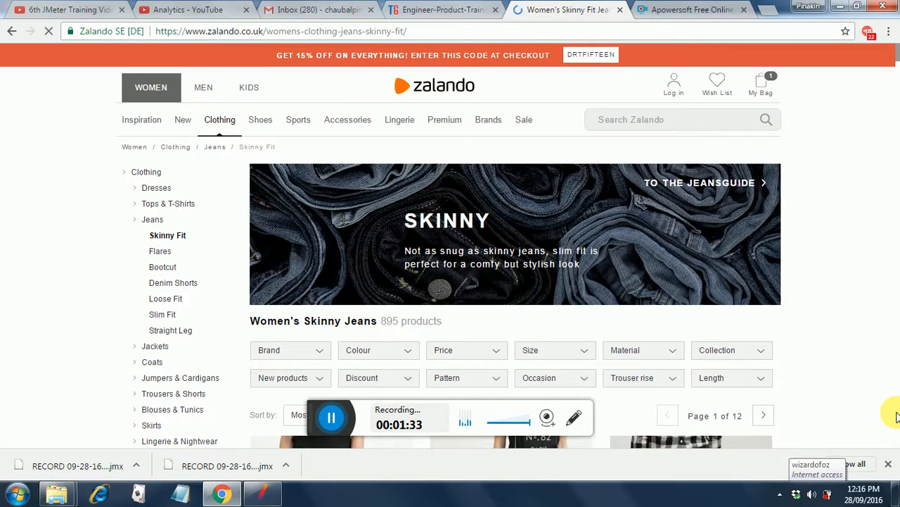
scroll(897, 418, down, 5)
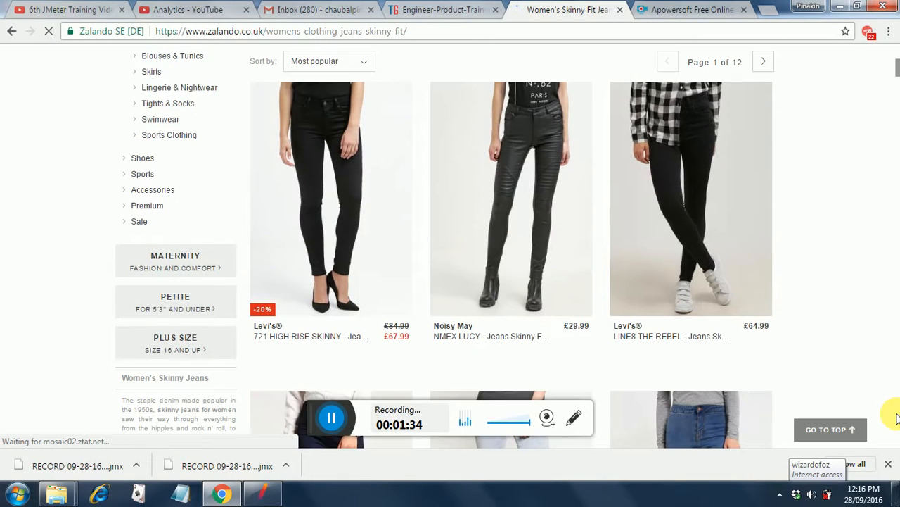
mouse_move(711, 271)
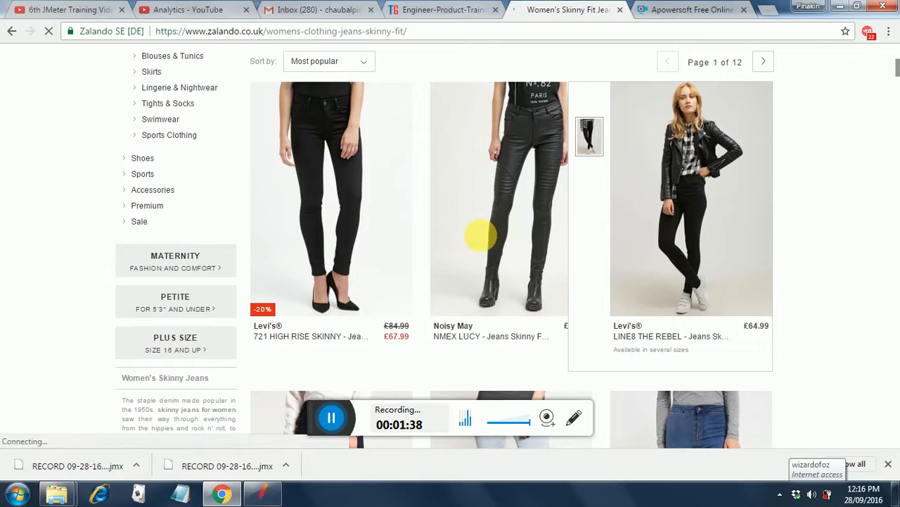
mouse_move(364, 251)
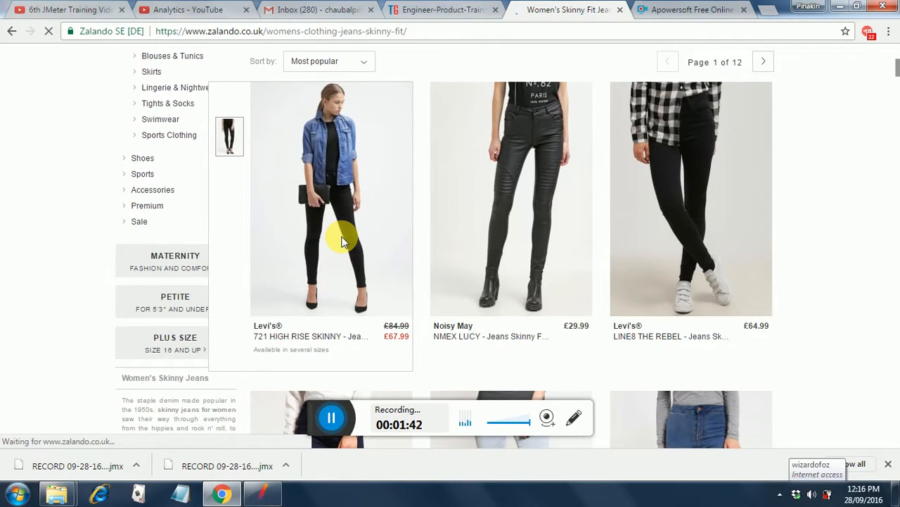
click(342, 242)
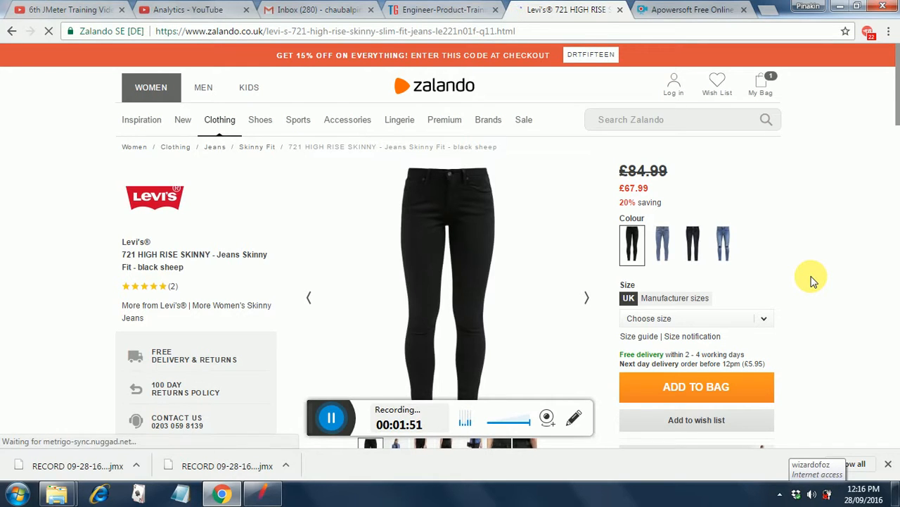
- Choose size 24xL32 for the Levi's jeans, closing the Zalando Lounge pop-up, and add them to the bag
click(764, 323)
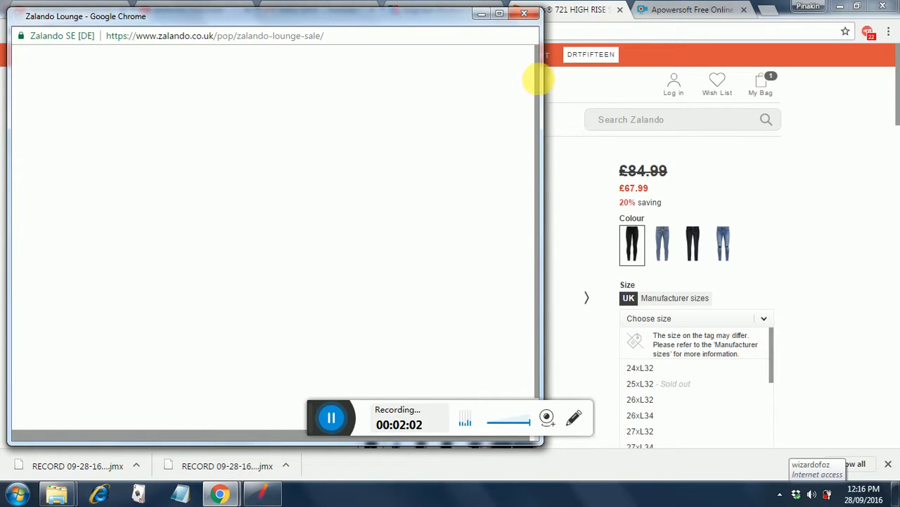
click(521, 15)
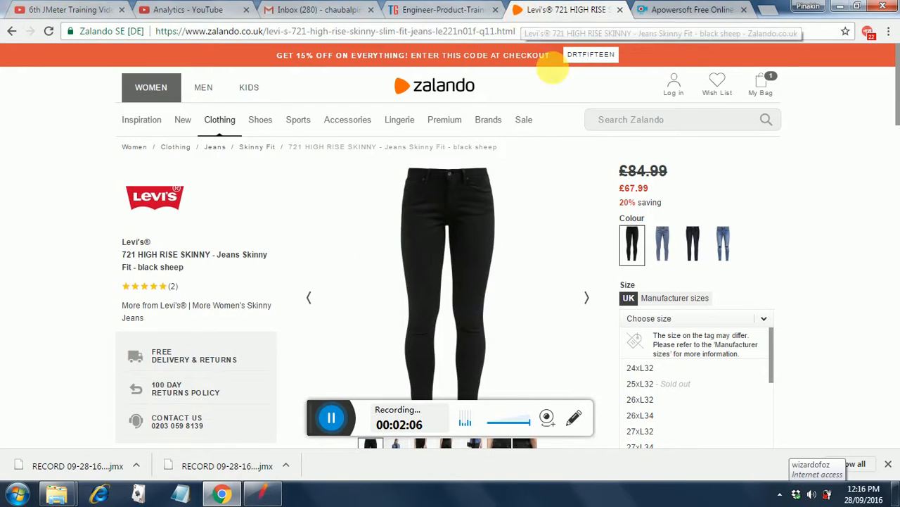
click(638, 368)
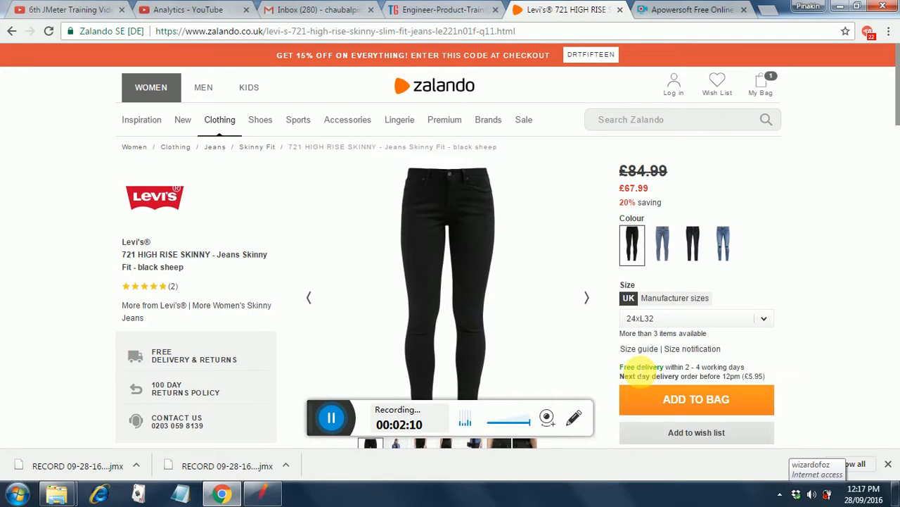
click(672, 399)
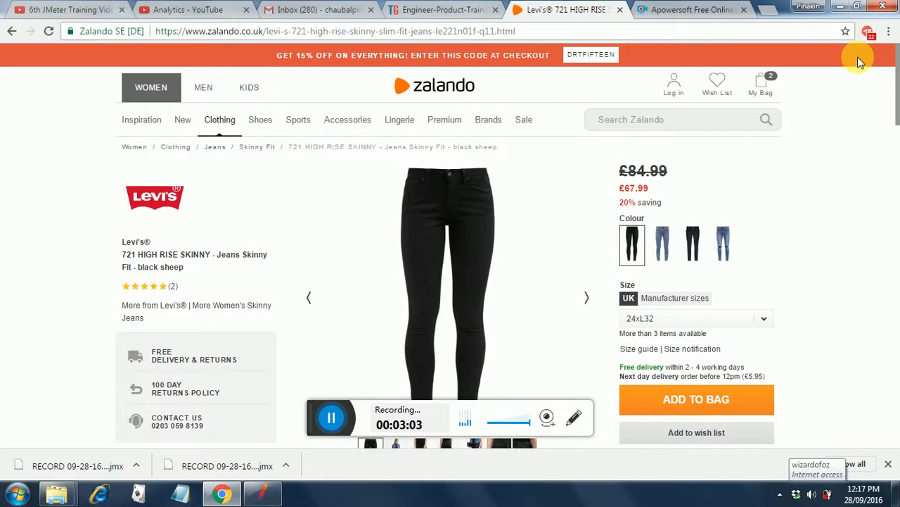
- Look over the recording controls of the BlazeMeter extension in the browser and close it again
click(841, 8)
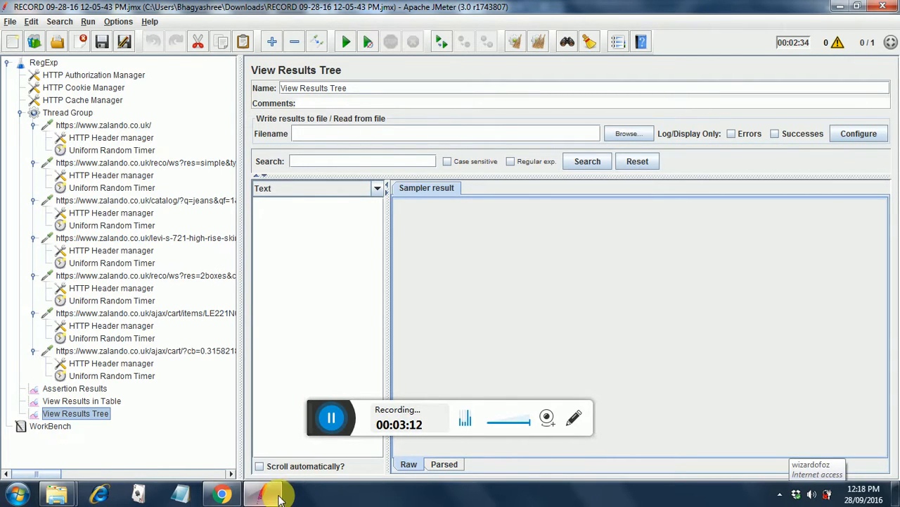
click(230, 496)
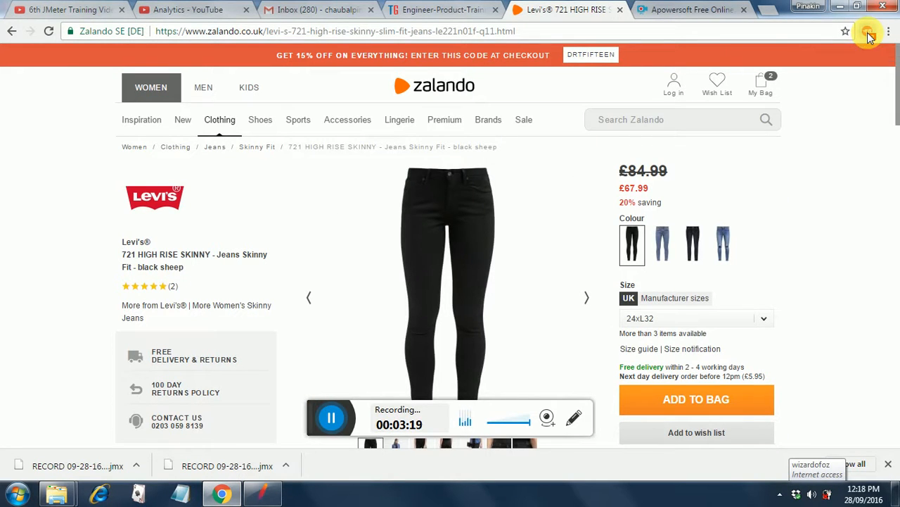
click(868, 34)
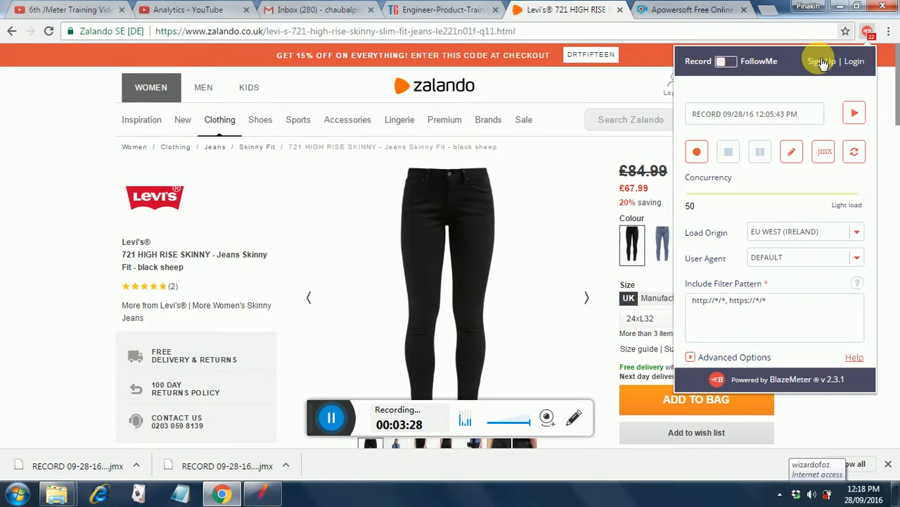
click(705, 158)
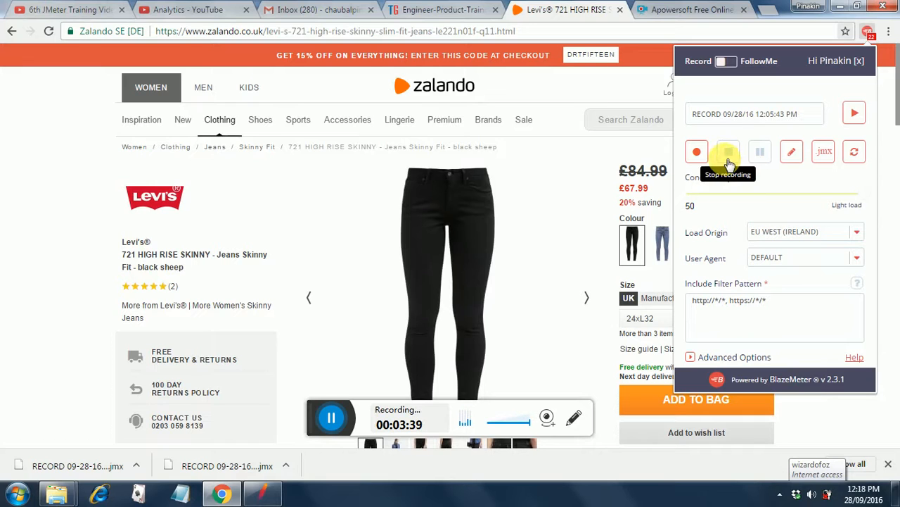
click(729, 163)
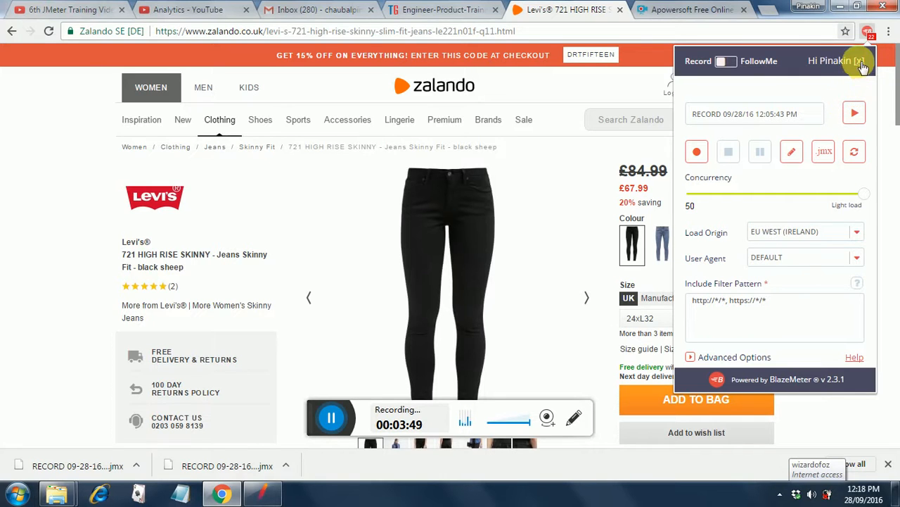
click(888, 93)
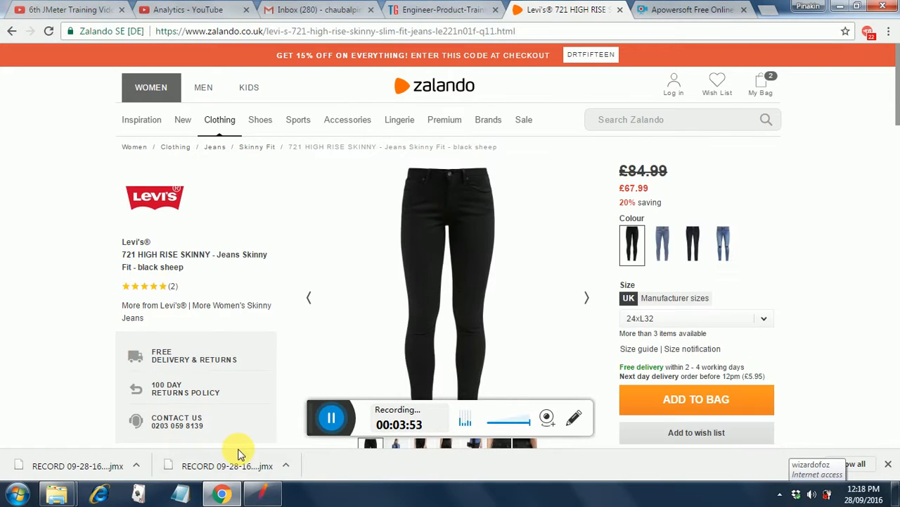
click(268, 496)
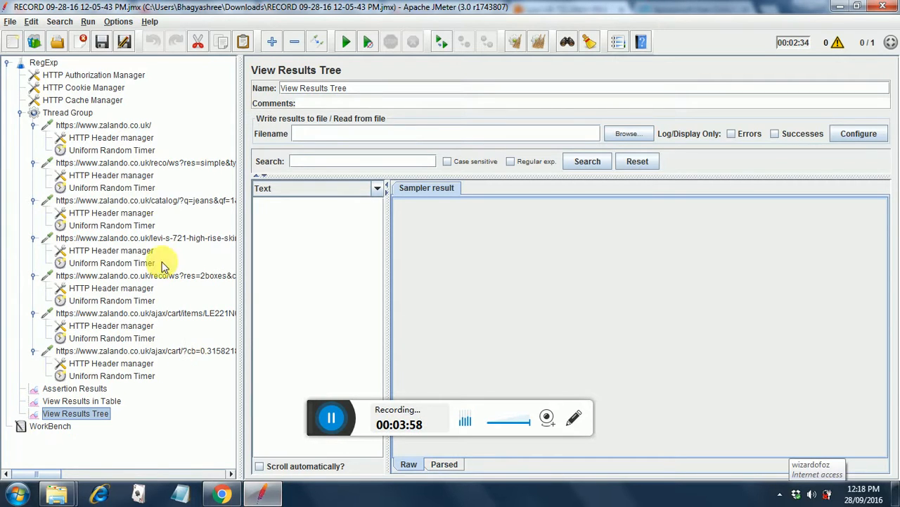
click(130, 126)
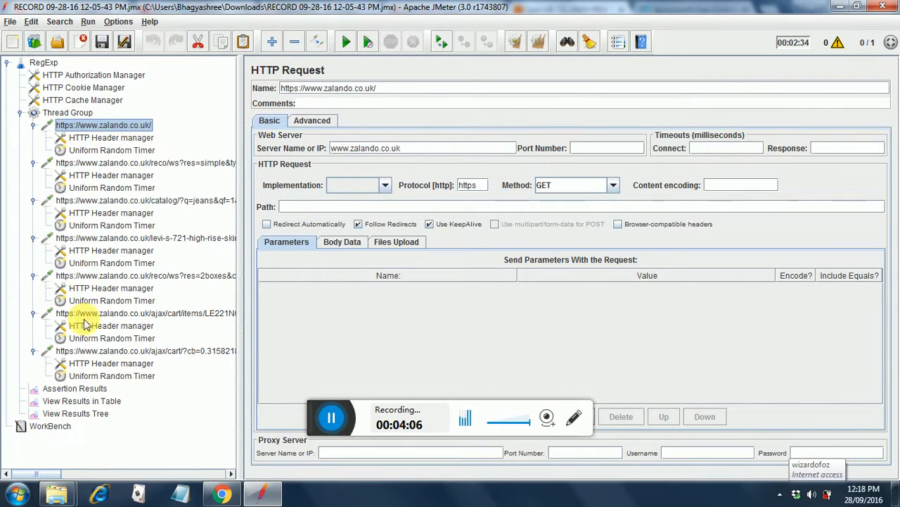
click(90, 415)
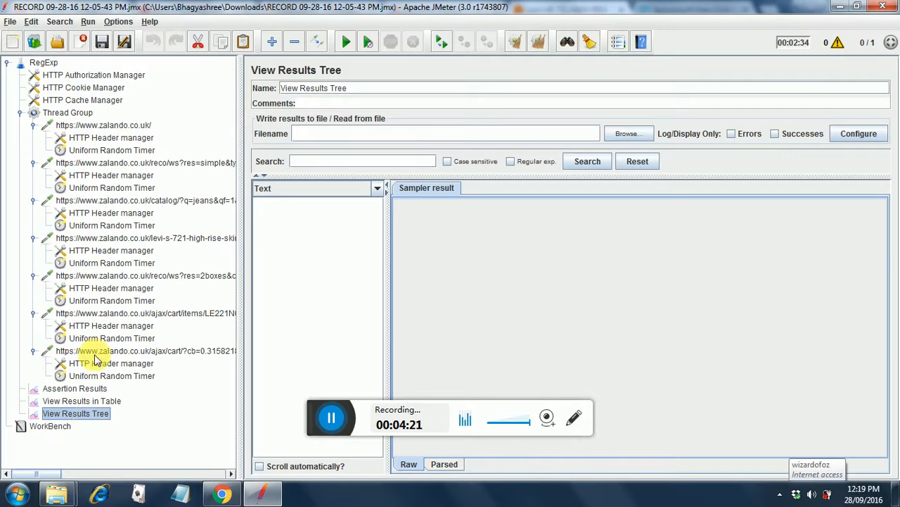
- Check the thread delay properties of the Uniform Random Timer under each recorded request in the Thread Group
click(111, 150)
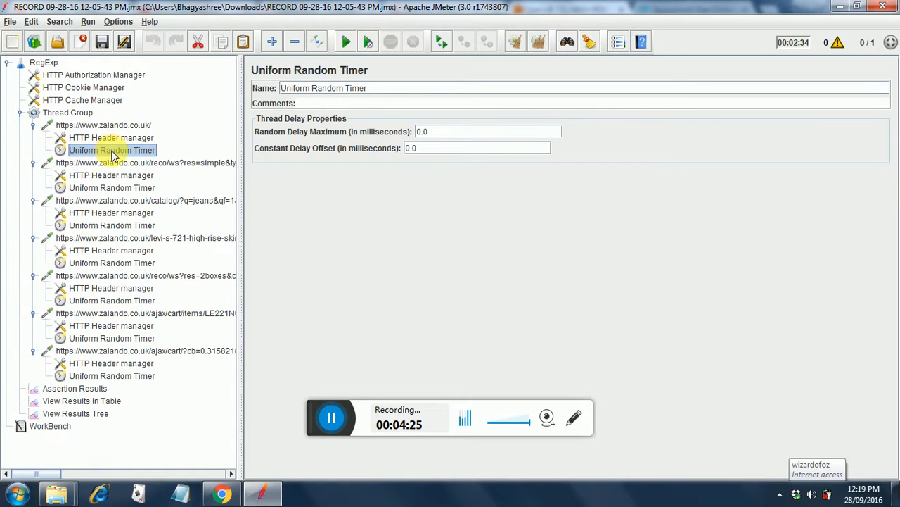
click(136, 192)
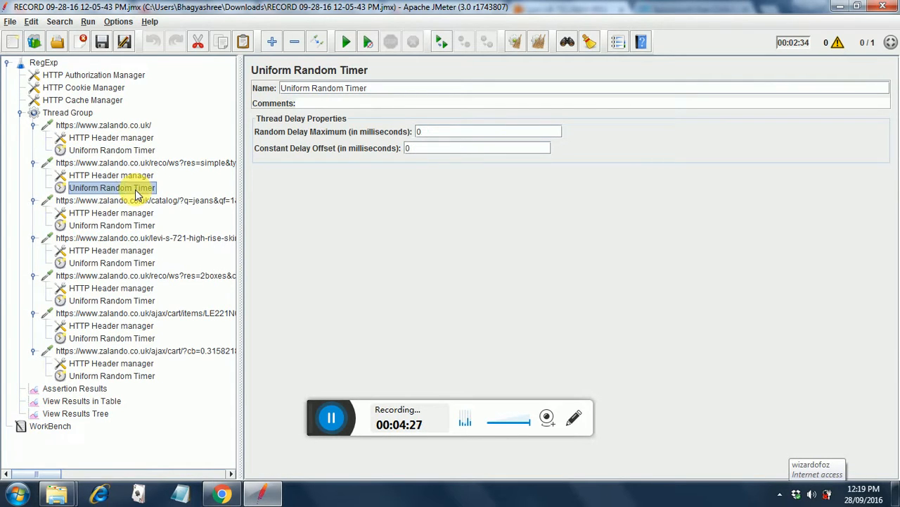
click(128, 228)
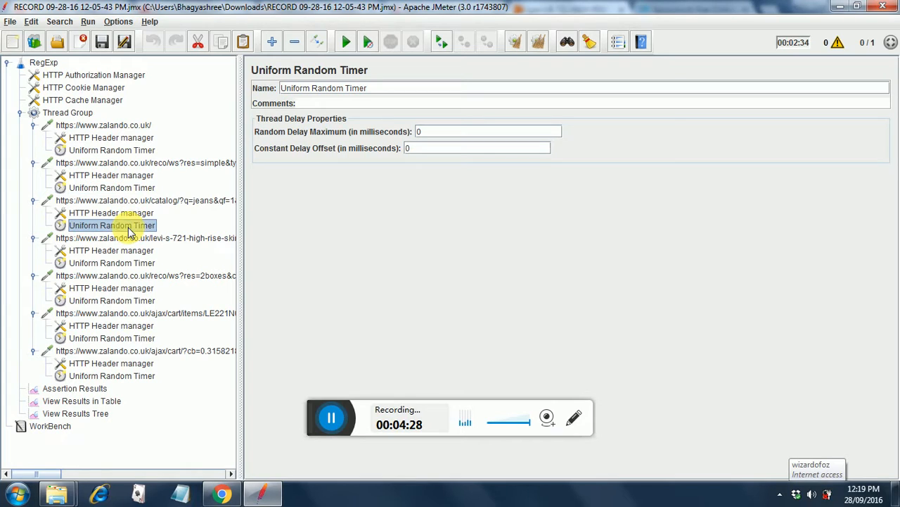
click(128, 262)
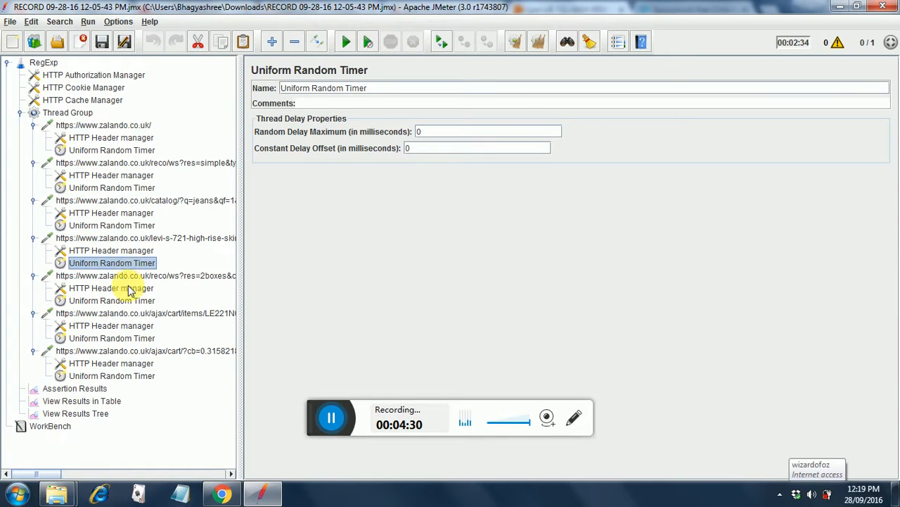
click(128, 304)
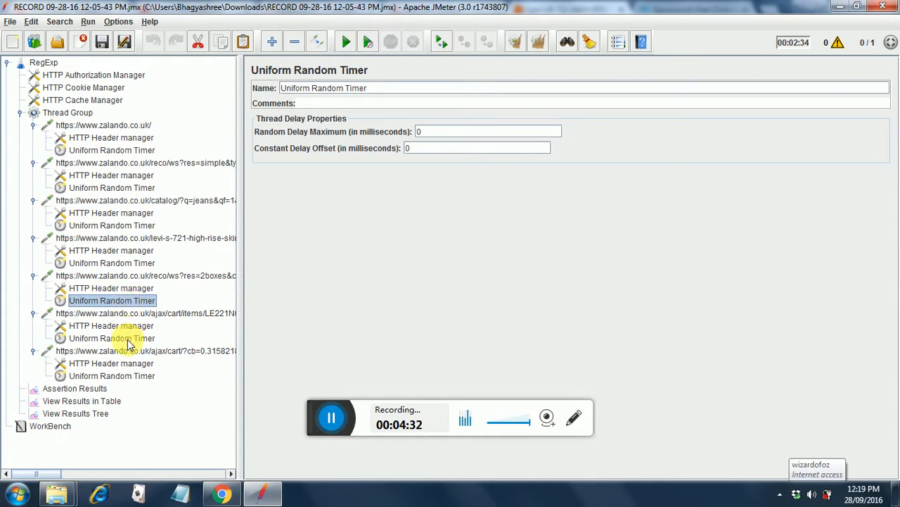
click(129, 340)
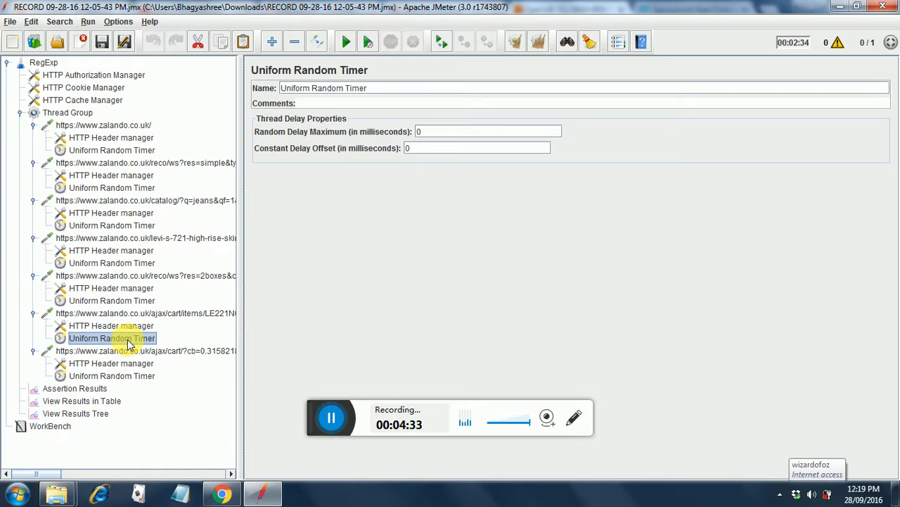
click(130, 376)
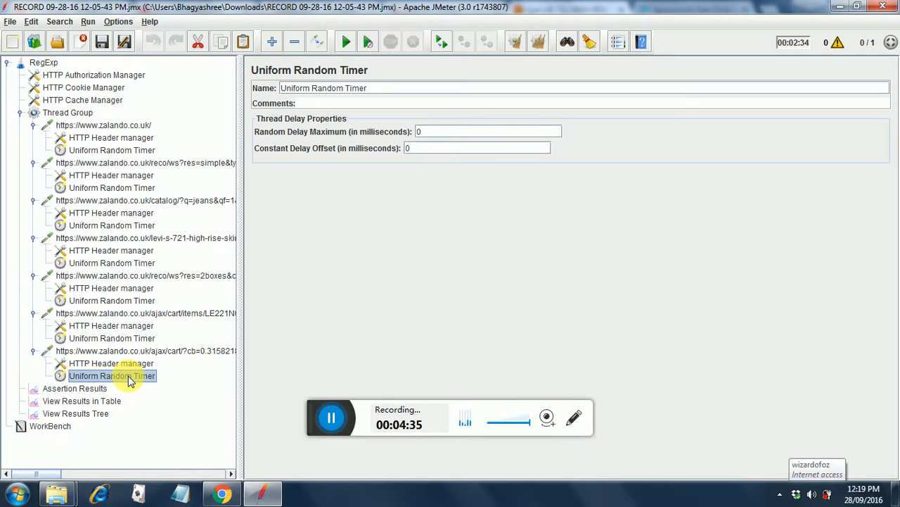
- Run the RegExp test plan with the View Results Tree listener open
click(104, 415)
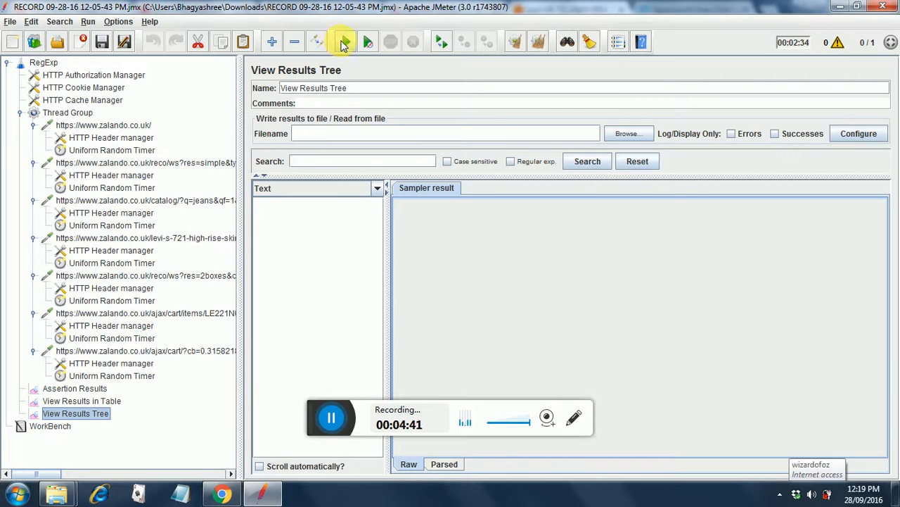
click(344, 44)
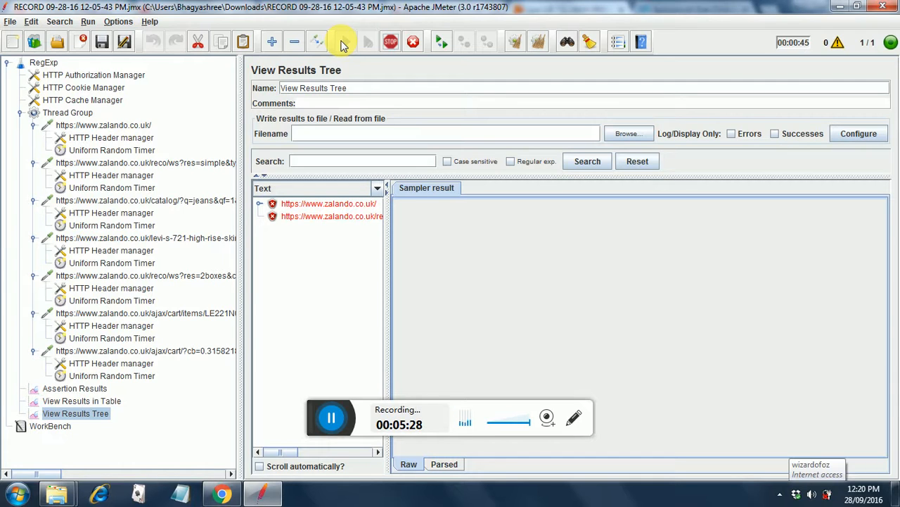
click(325, 204)
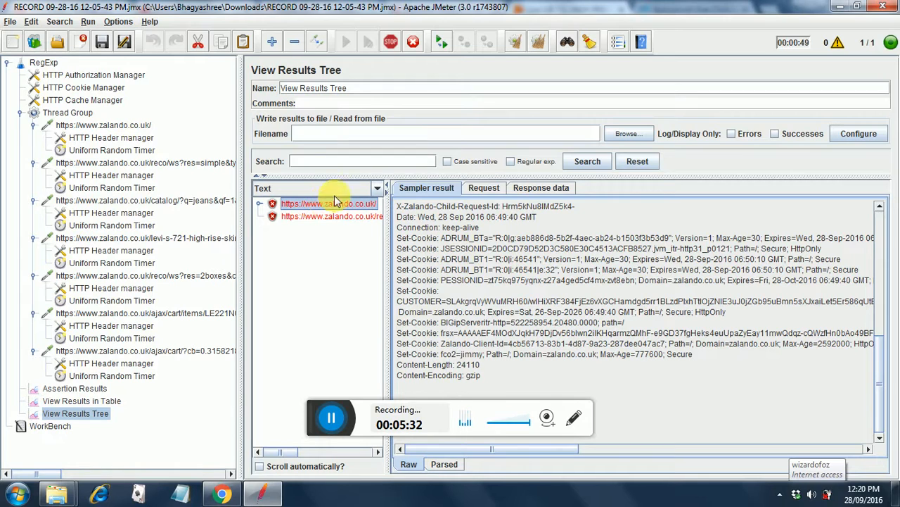
click(485, 193)
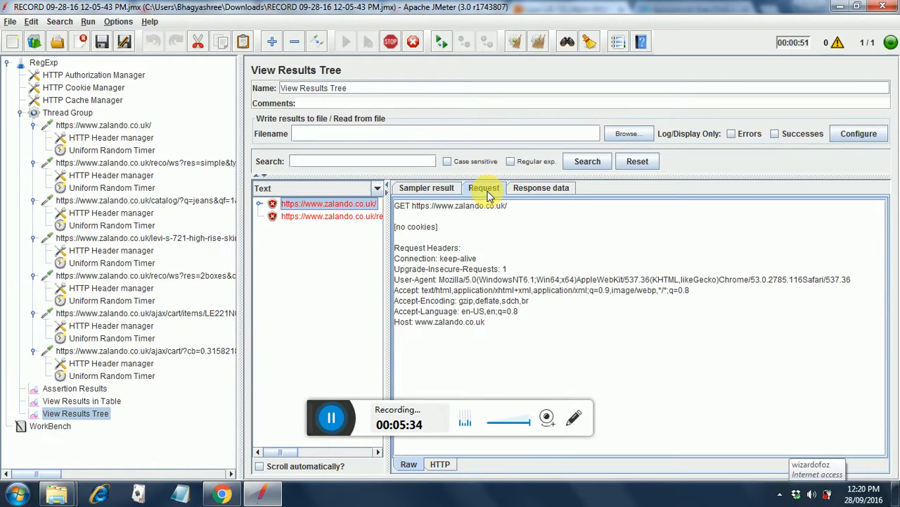
click(529, 194)
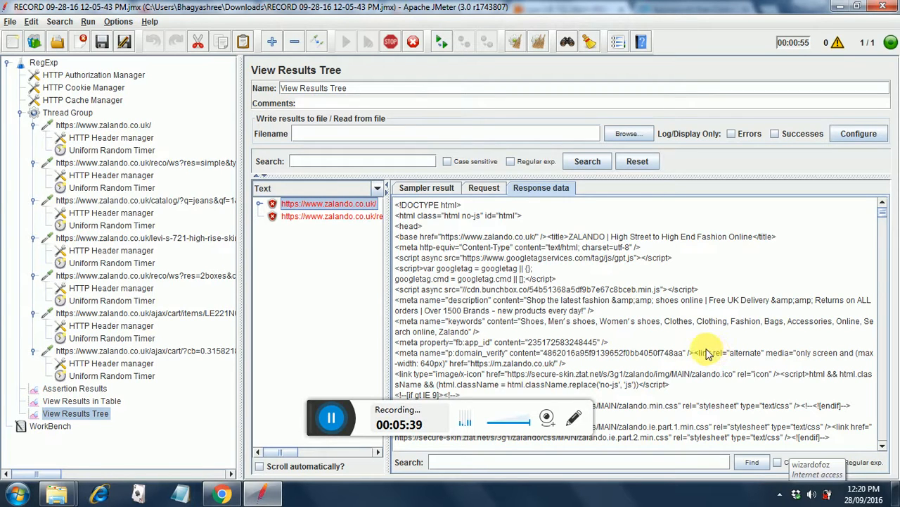
click(884, 428)
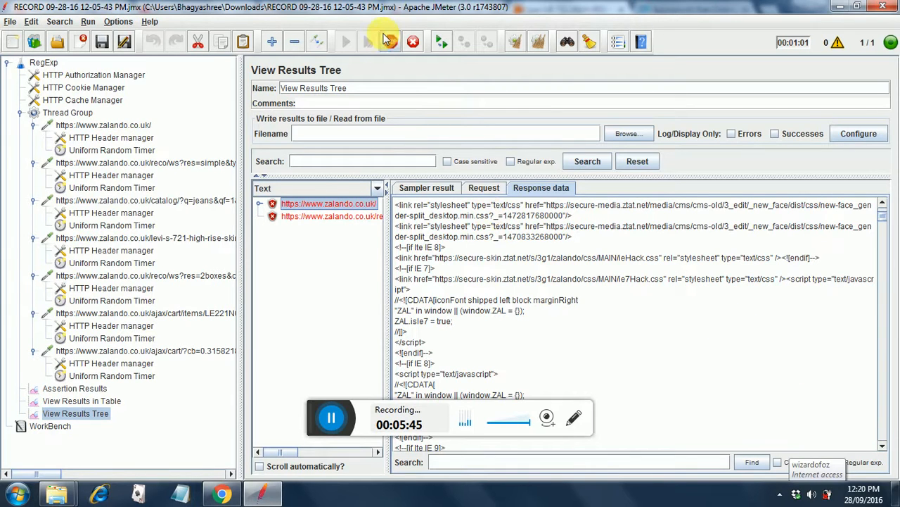
- Shut down the current RegExp run, clear all results from the View Results Tree, and run the test plan again
click(414, 44)
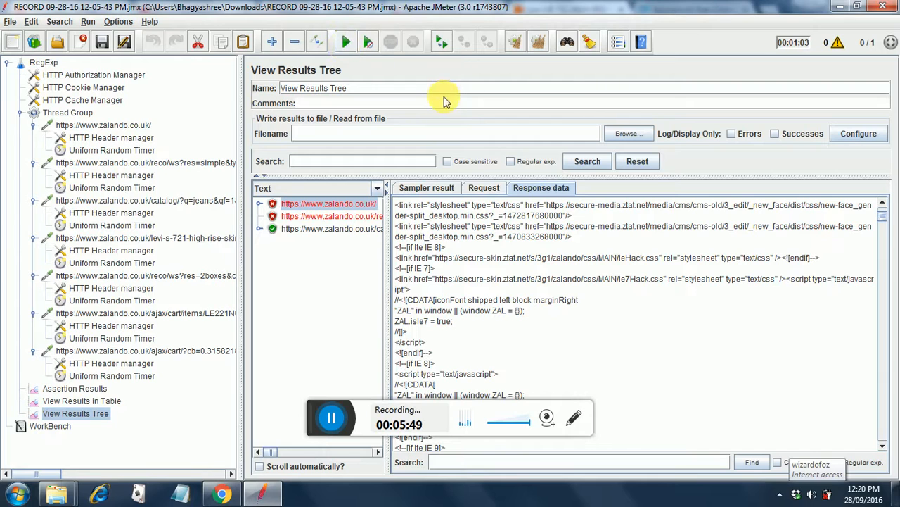
click(538, 41)
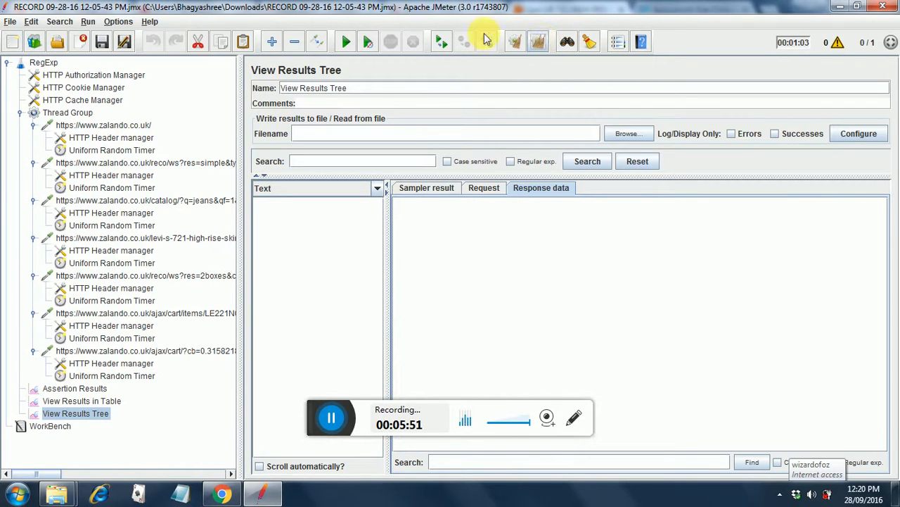
click(346, 42)
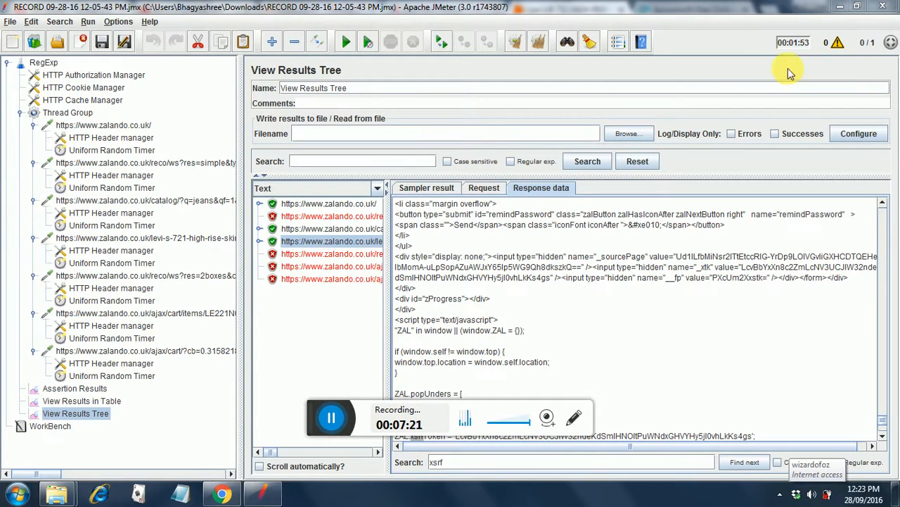
- Restore the JMeter window from full screen to a smaller size and move it up over the browser page
click(858, 8)
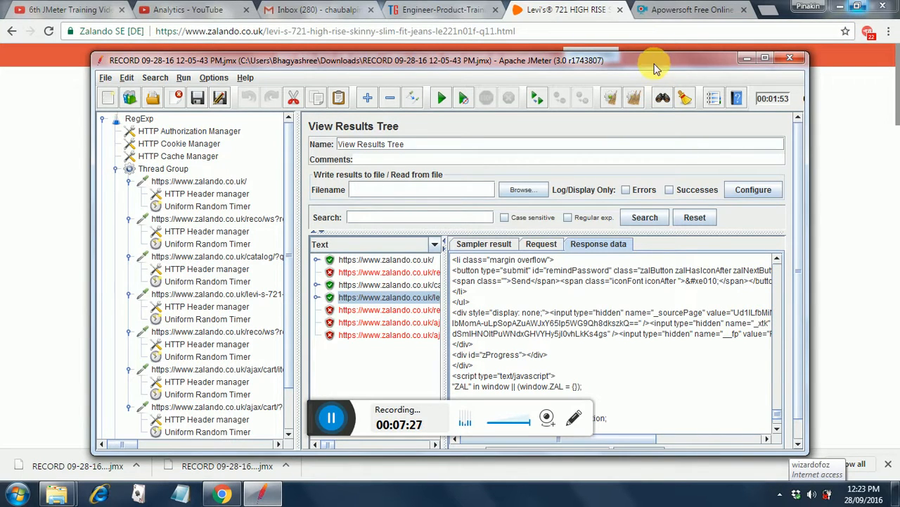
drag(655, 67, 666, 2)
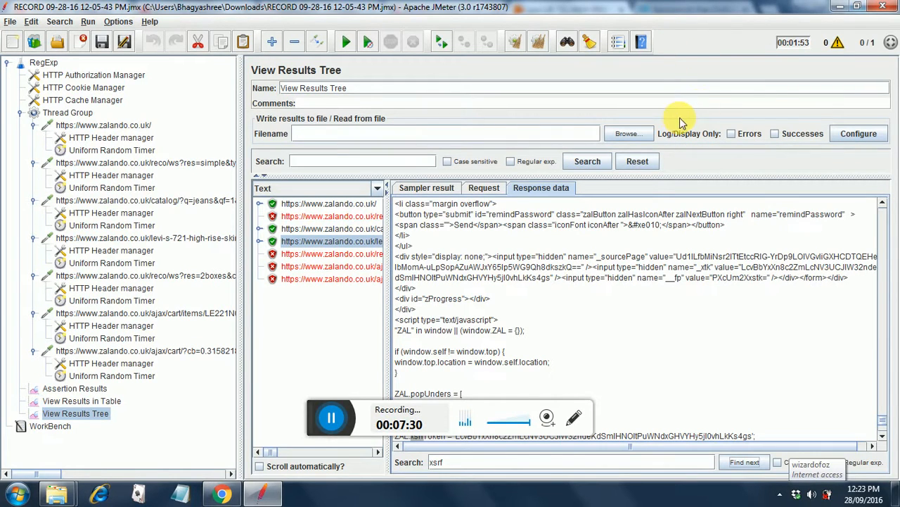
click(857, 5)
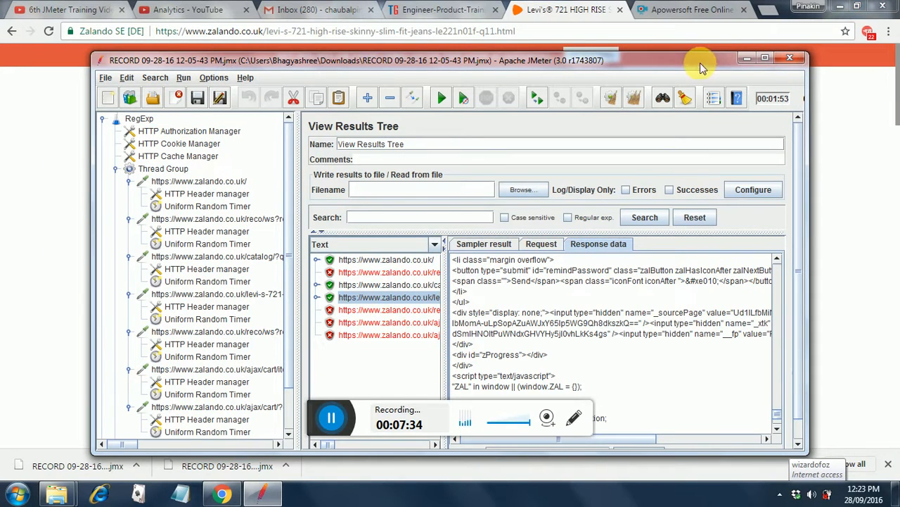
drag(700, 63, 695, 34)
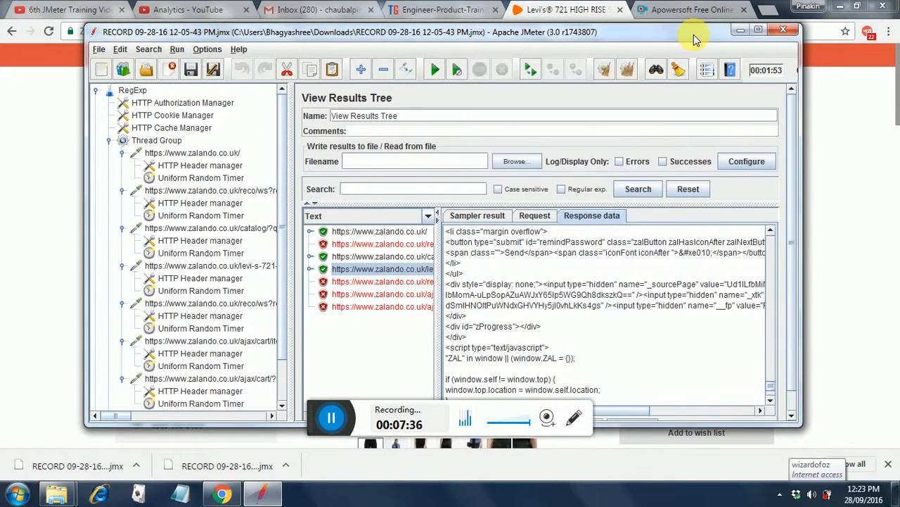
- Examine the ZAL.xsrfToken line in the response data of the Levi's 721 product page sample
click(771, 402)
click(771, 402)
click(771, 403)
click(771, 403)
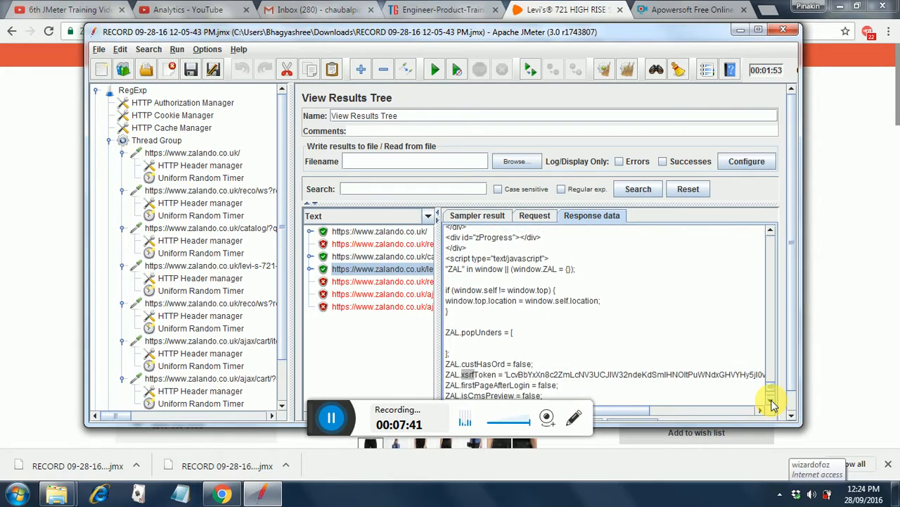
click(771, 403)
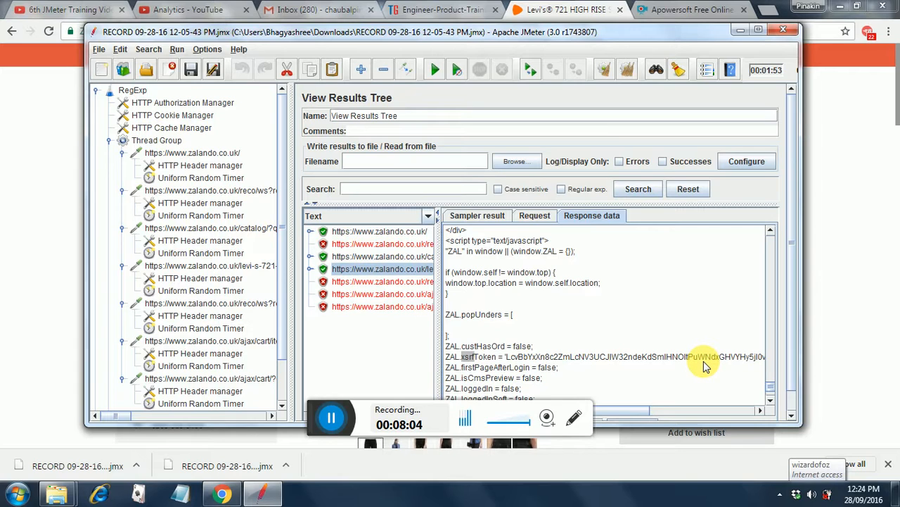
- Check the response data of the two failed ajax/cart samples and the failed reco sample before them
click(422, 295)
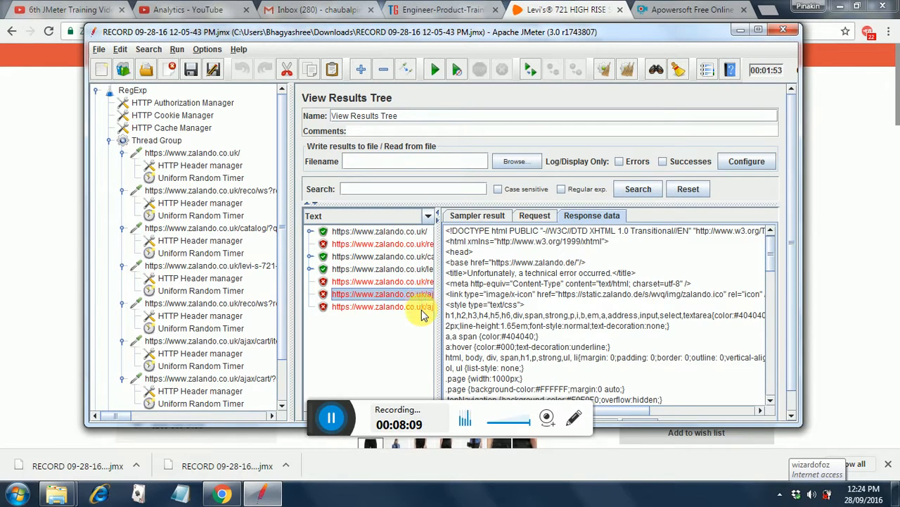
click(422, 308)
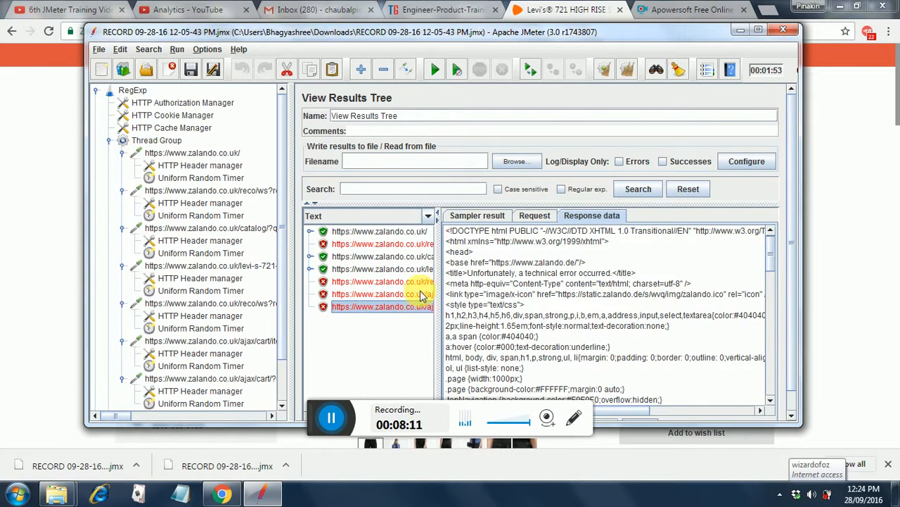
click(421, 283)
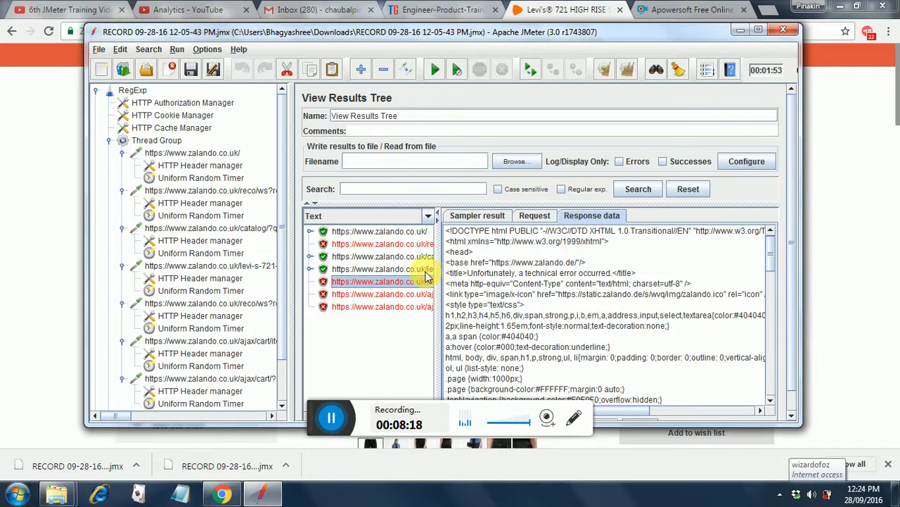
- Find "xsrf" in the response data of the Levi's 721 product page sample
click(394, 270)
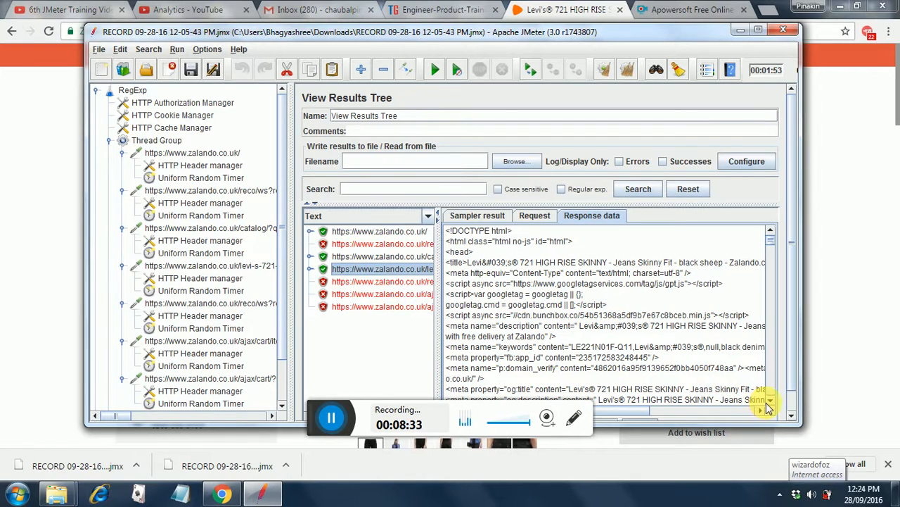
click(791, 416)
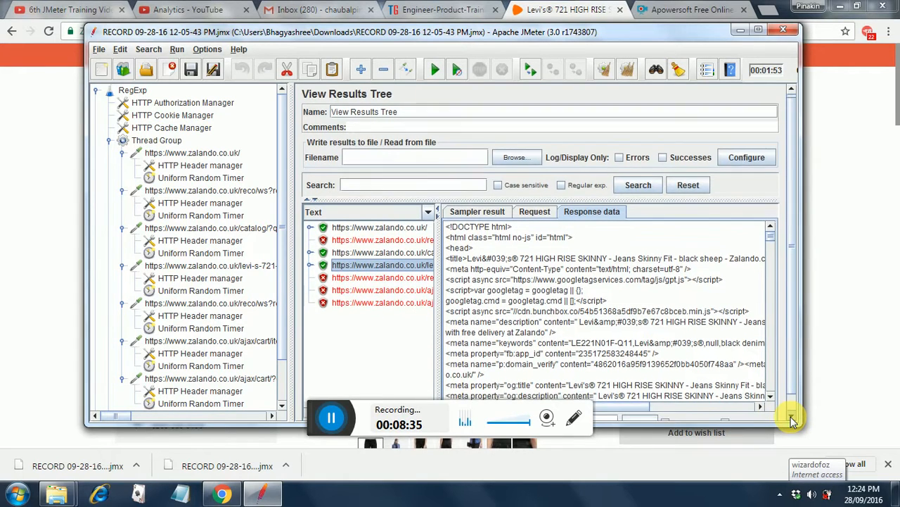
click(792, 417)
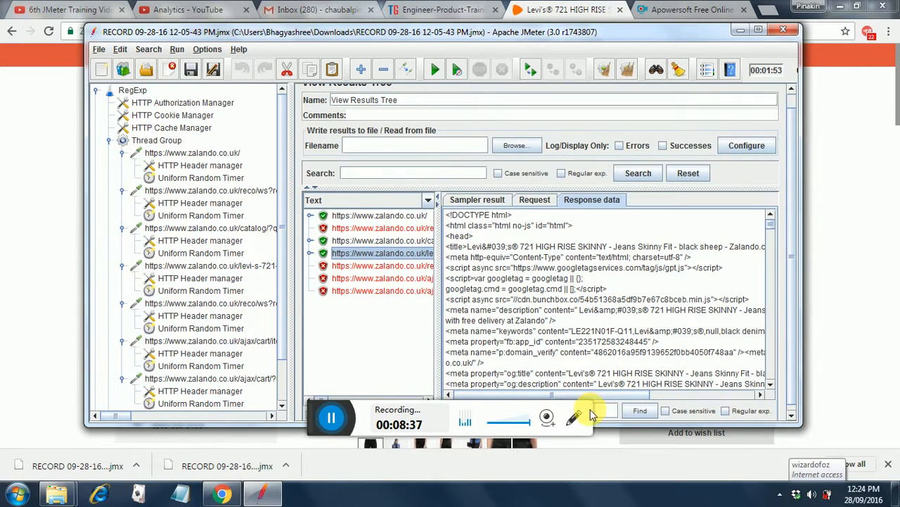
click(640, 411)
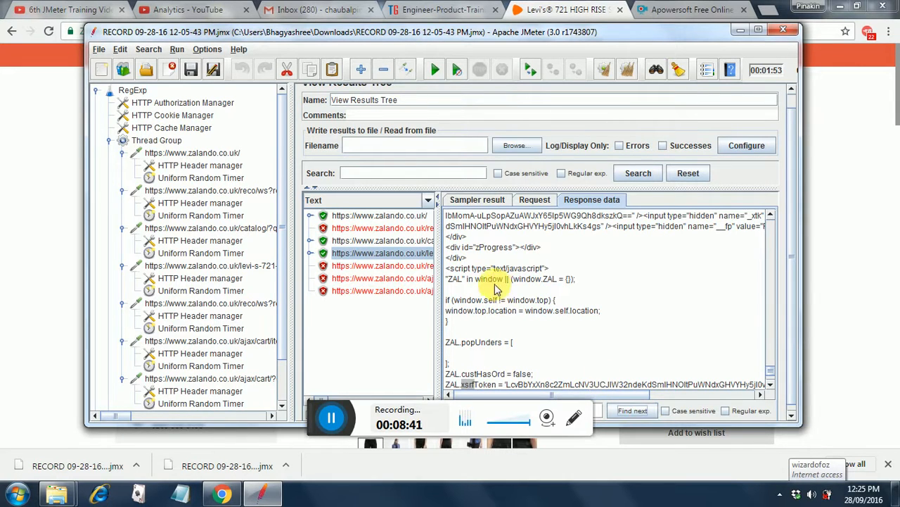
- Search the response data of the failed ajax/cart/items sample for "xsrf"
click(404, 279)
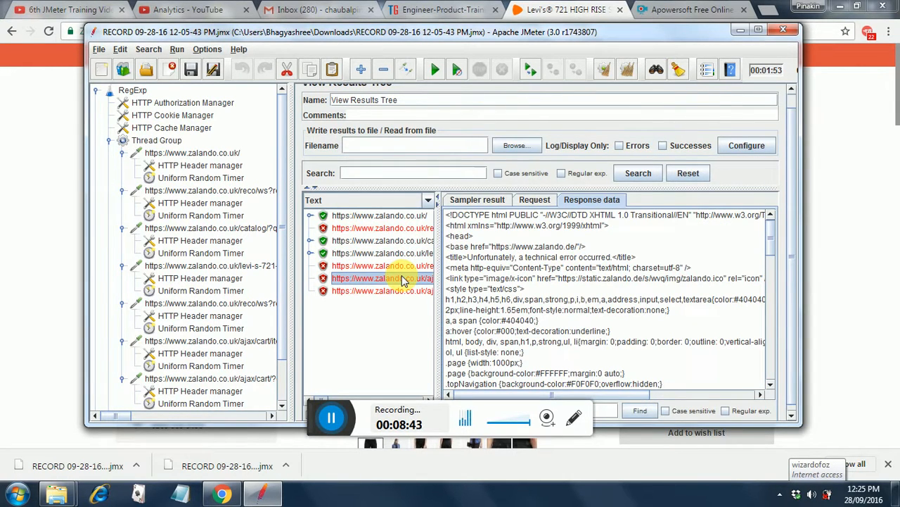
click(641, 413)
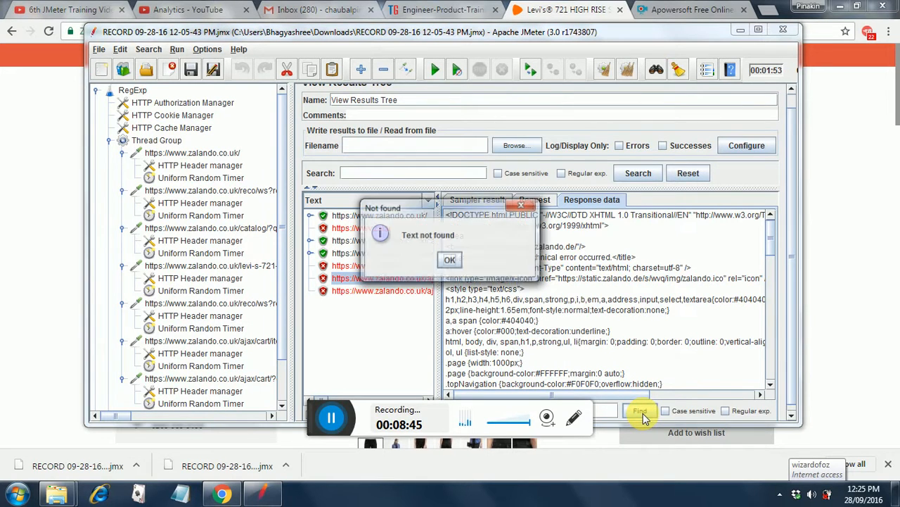
click(452, 262)
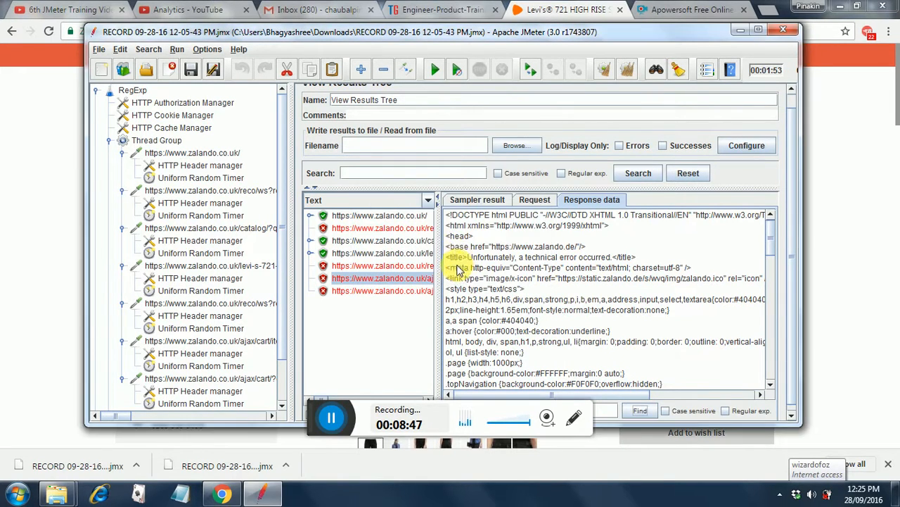
- Compare the request headers of both ajax/cart samples and the Levi's 721 page sample, looking for the X-XSRF-Token header
click(539, 203)
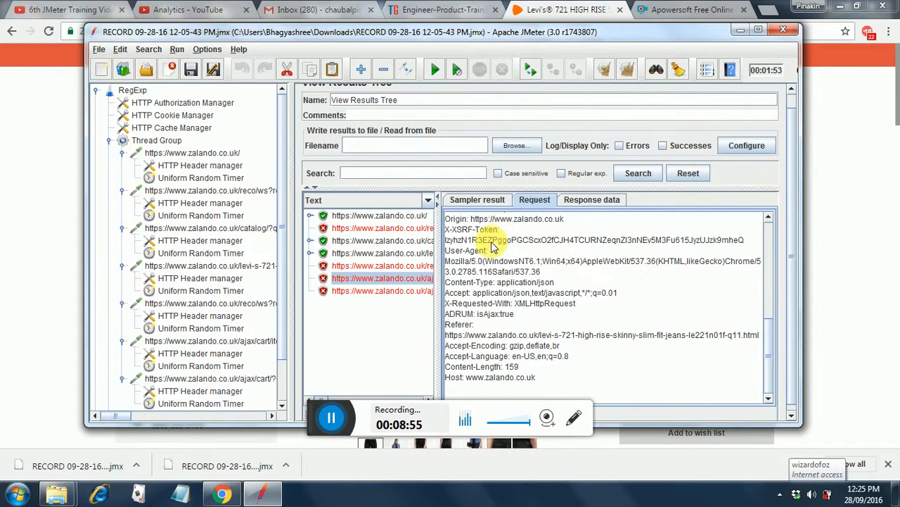
click(426, 294)
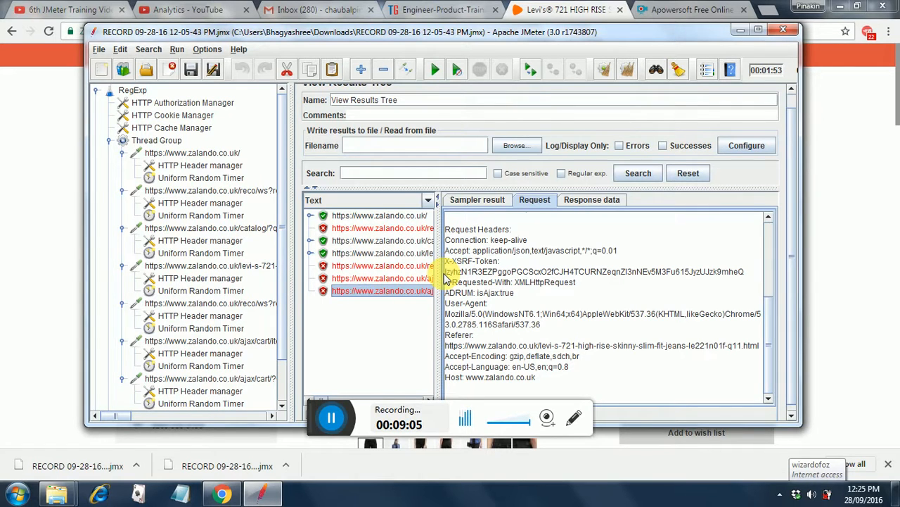
click(411, 255)
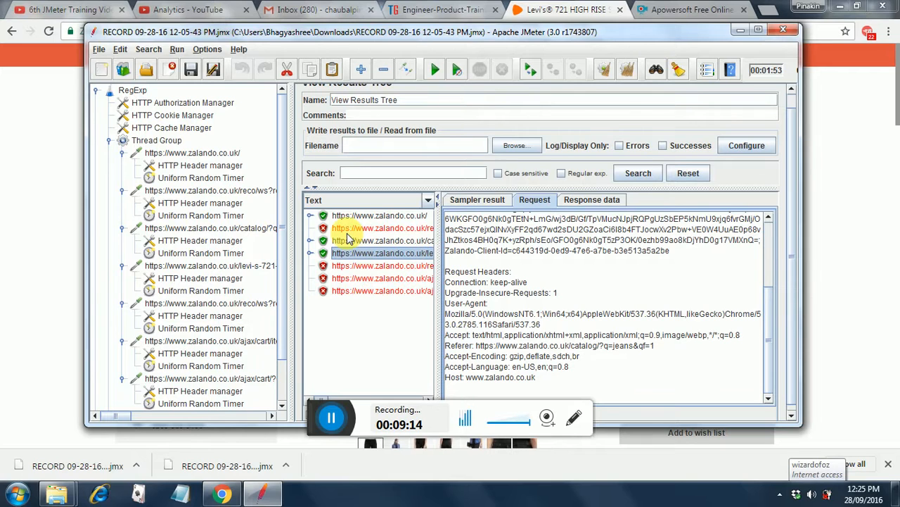
click(100, 50)
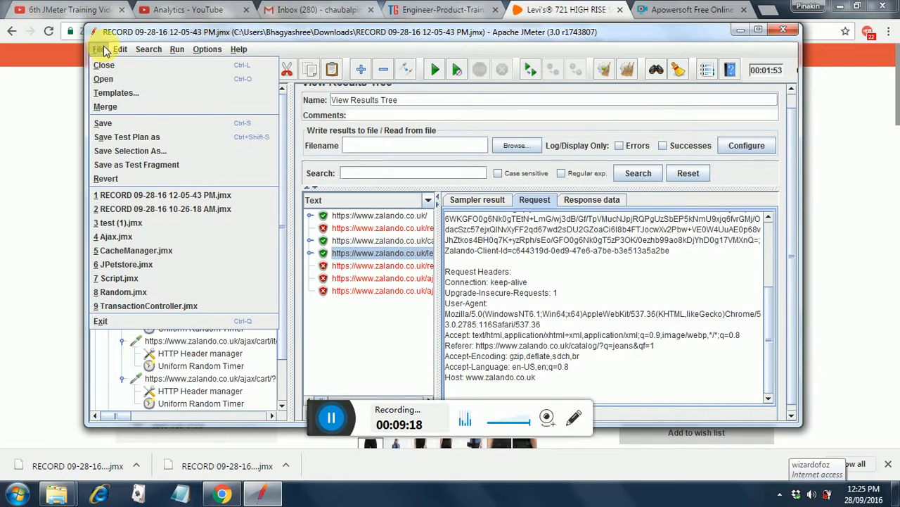
mouse_move(119, 51)
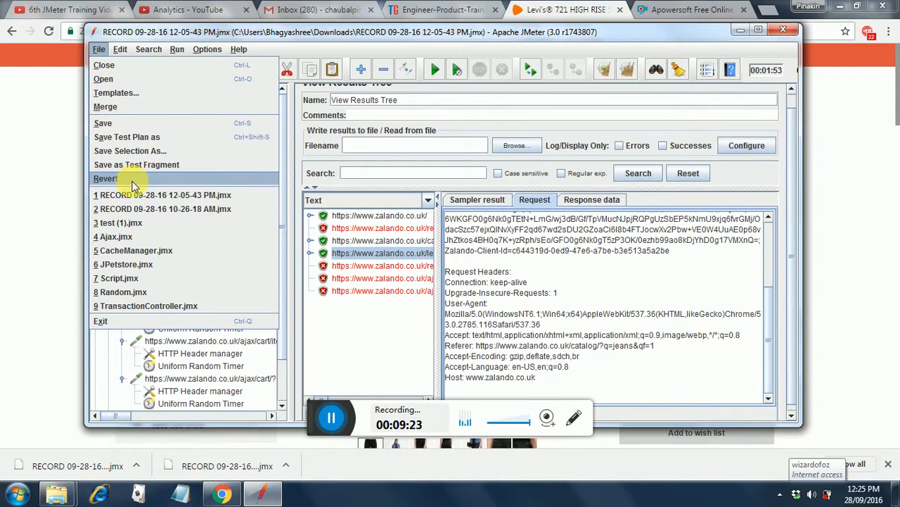
click(134, 210)
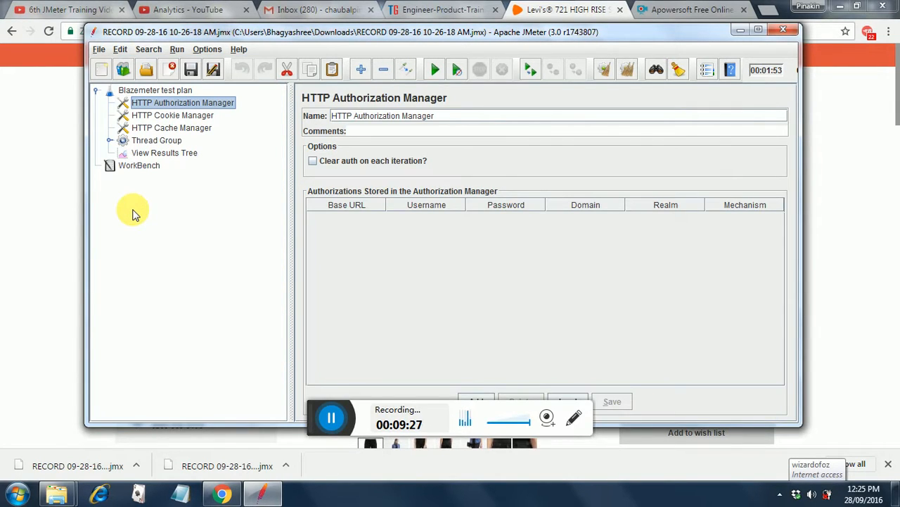
click(109, 141)
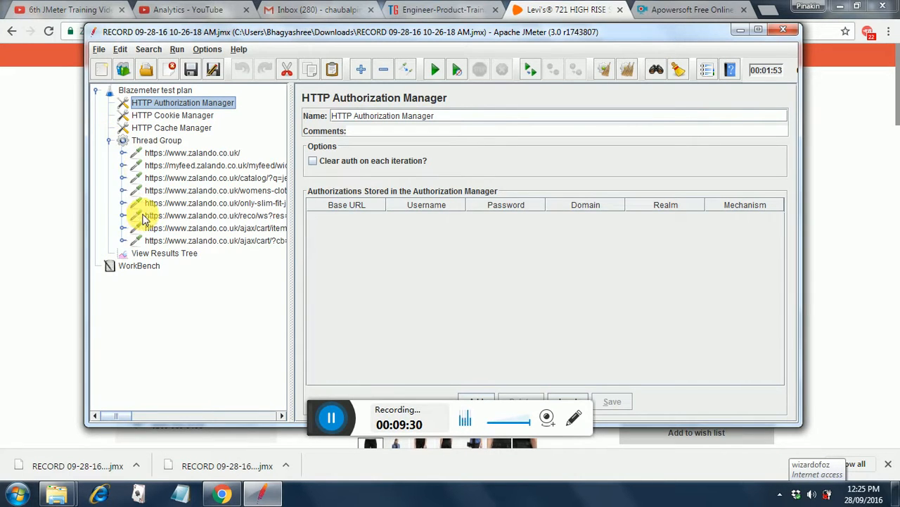
click(123, 203)
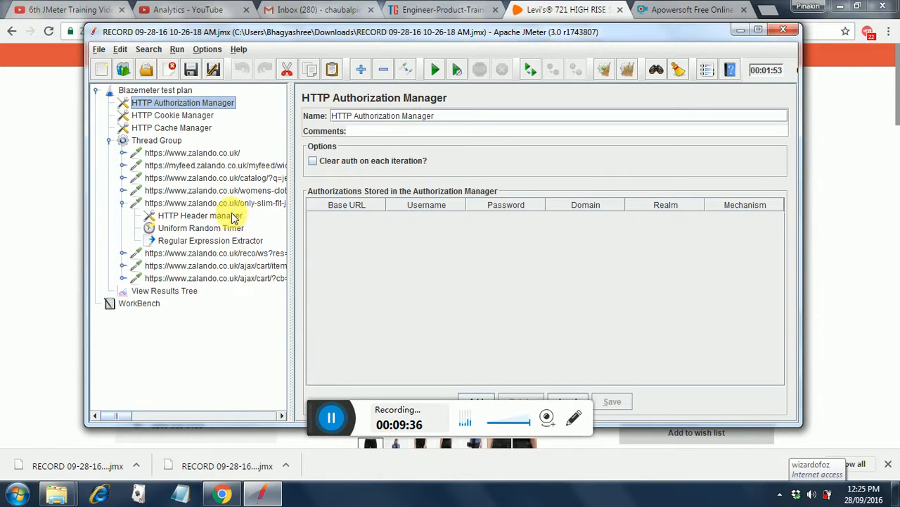
click(232, 204)
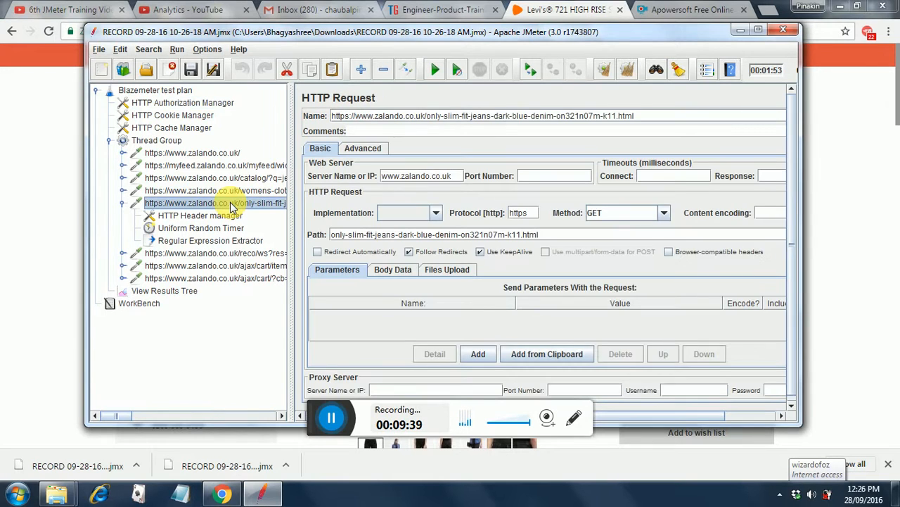
click(218, 243)
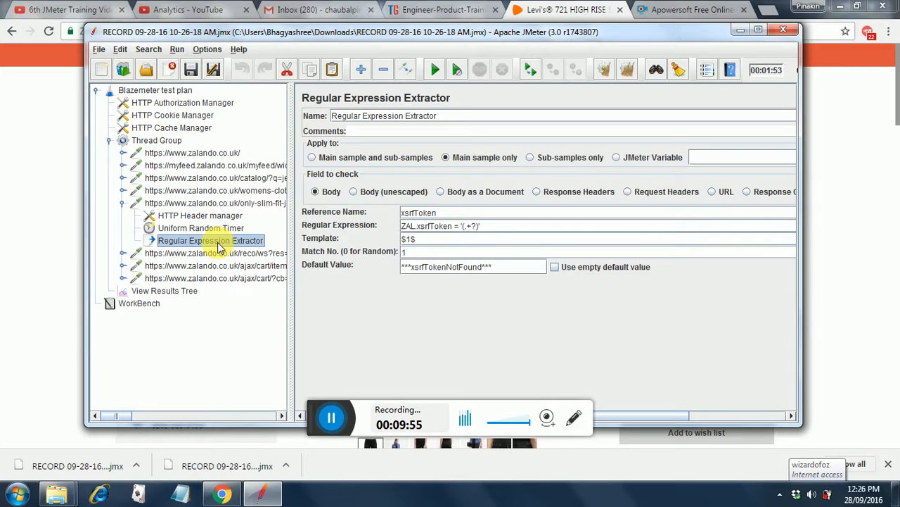
click(100, 50)
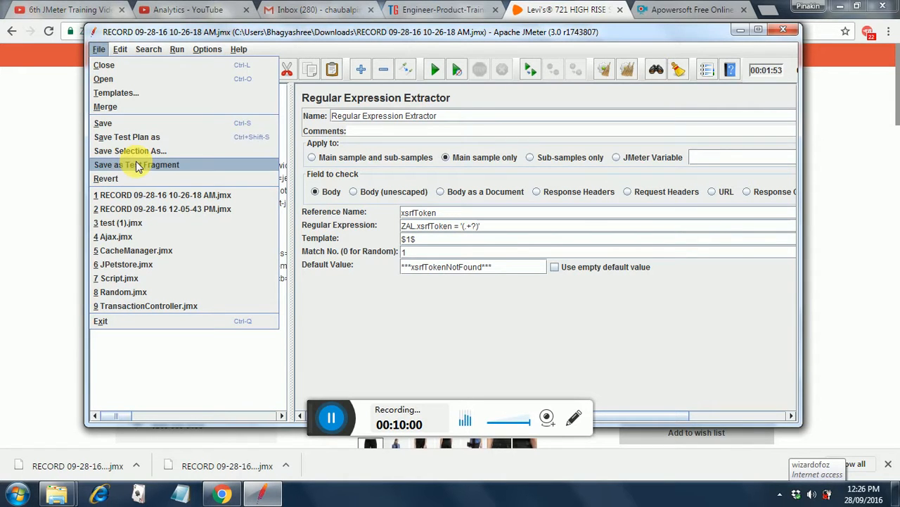
click(149, 209)
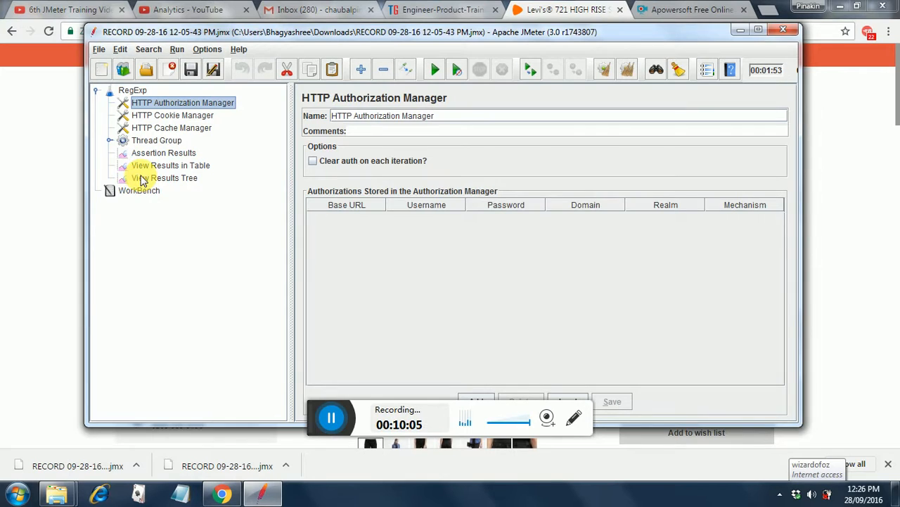
click(140, 178)
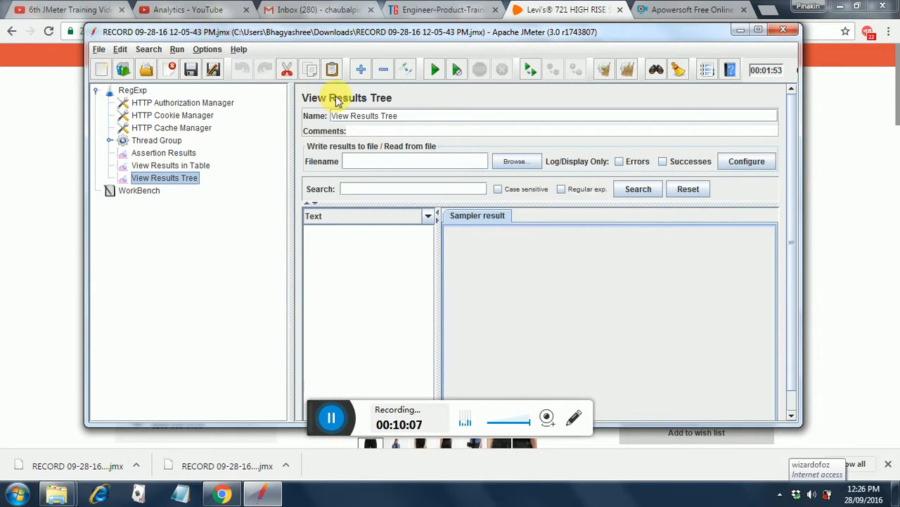
click(436, 71)
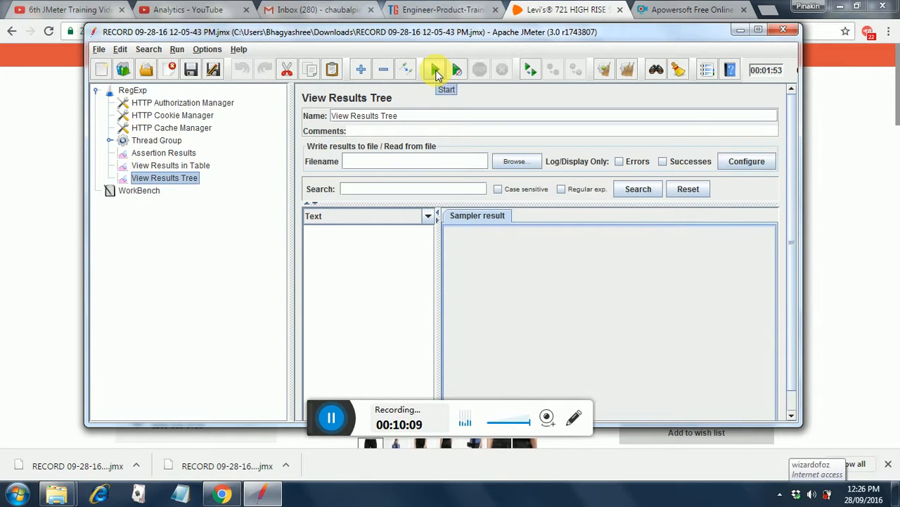
click(436, 73)
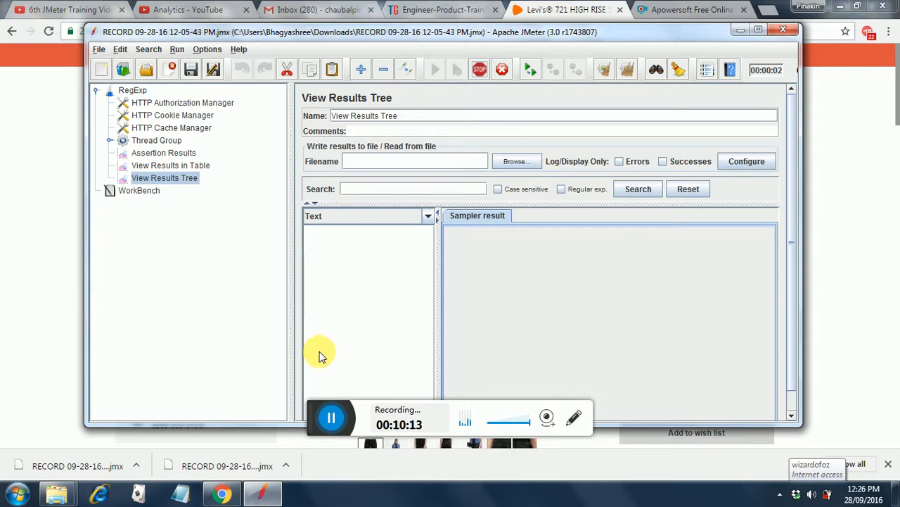
click(331, 418)
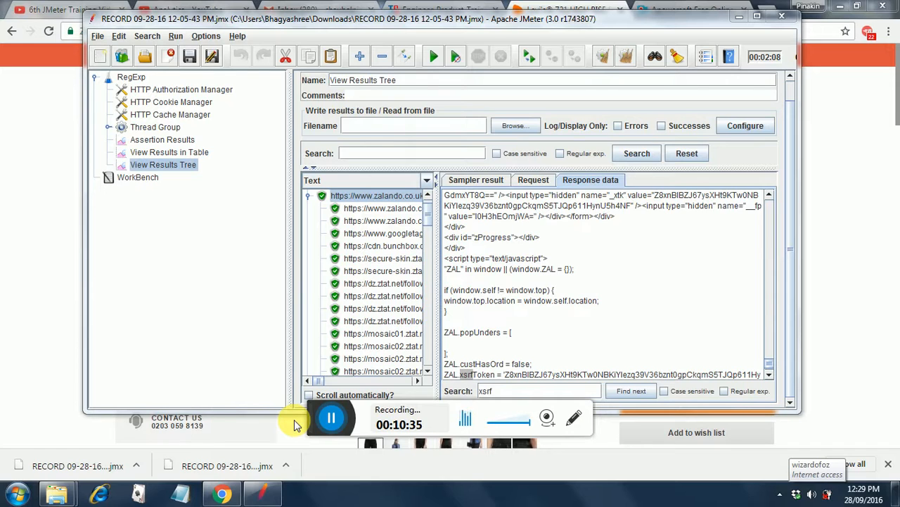
click(98, 36)
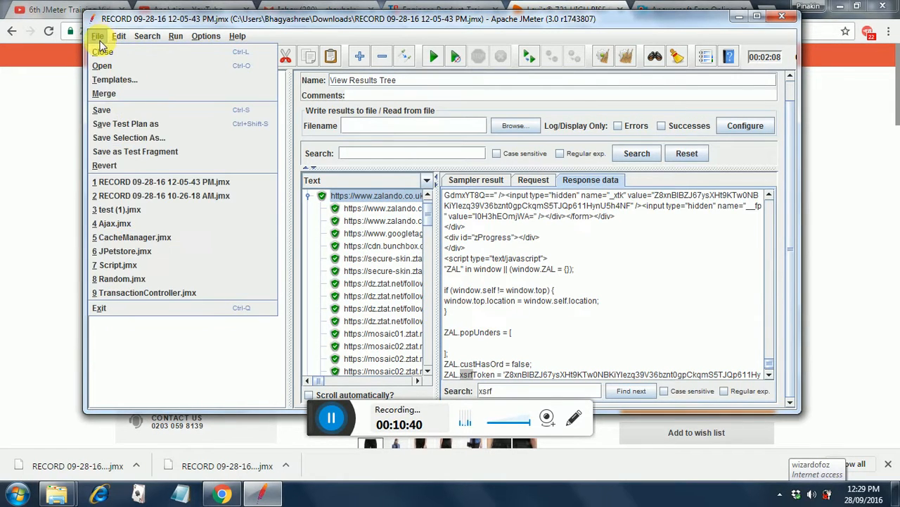
click(152, 197)
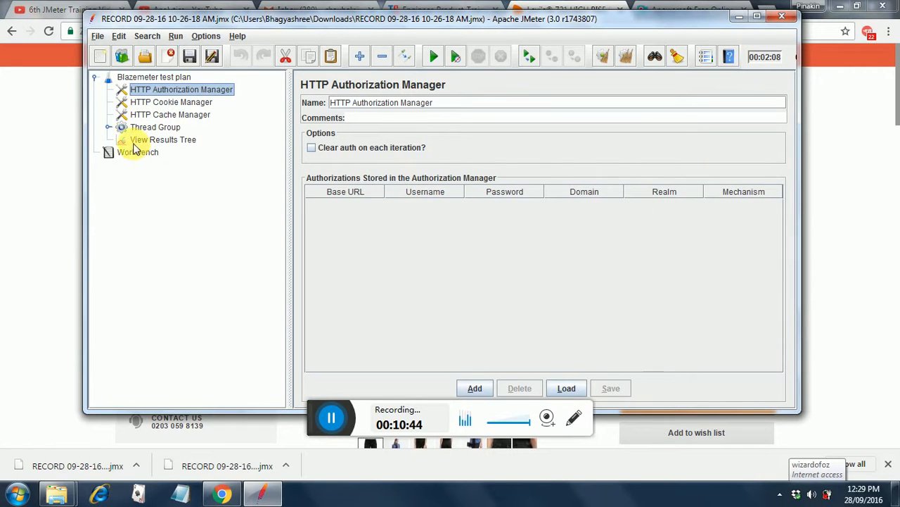
click(109, 128)
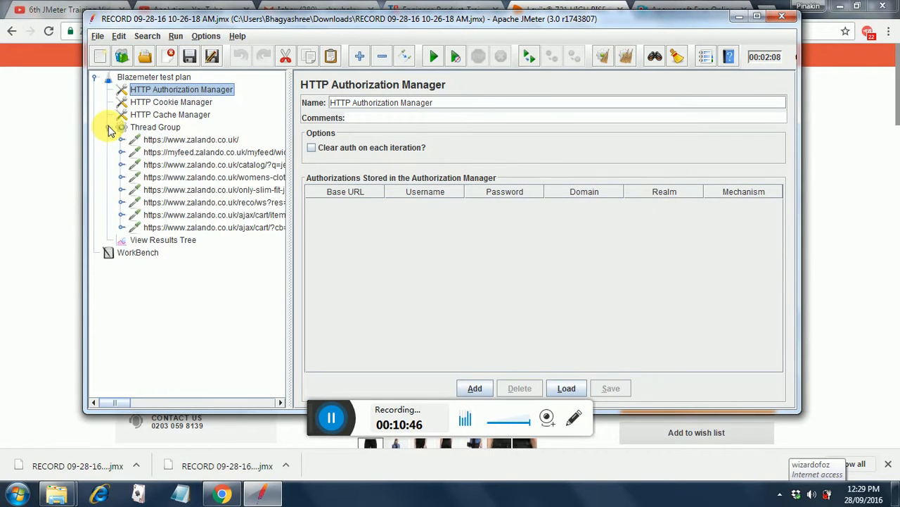
click(121, 190)
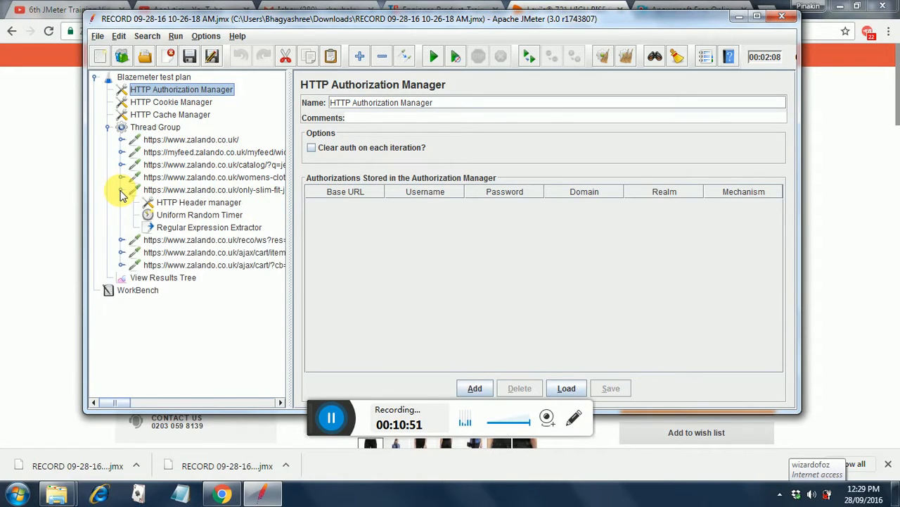
click(171, 228)
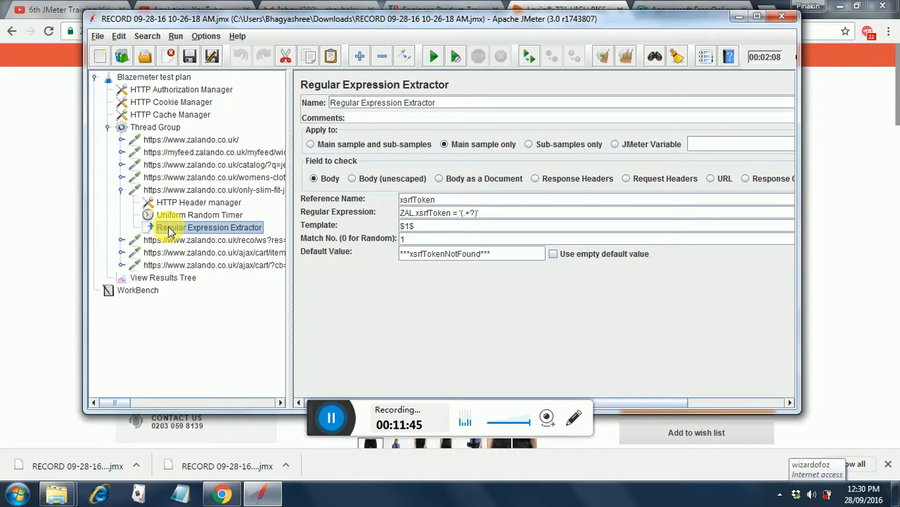
- Run the test plan with the View Results Tree listener displayed and widen its sample list to show the full URLs
click(169, 279)
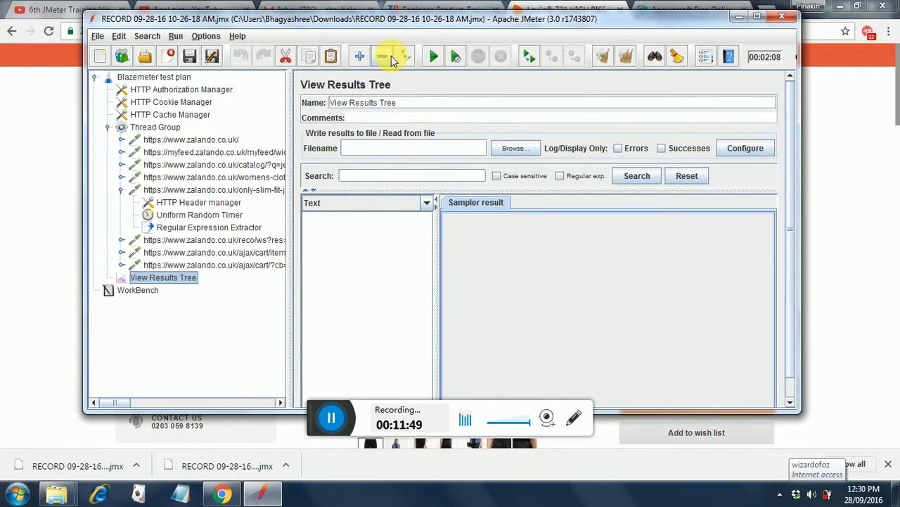
click(434, 62)
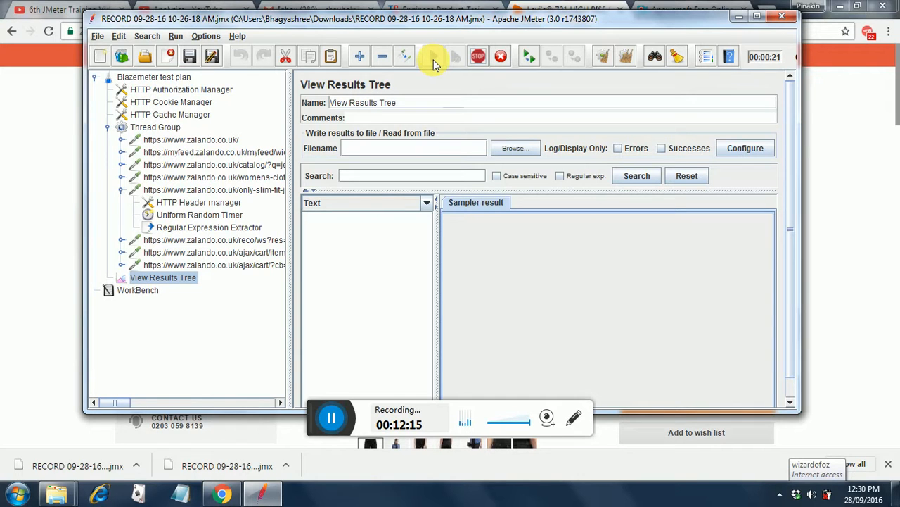
click(331, 421)
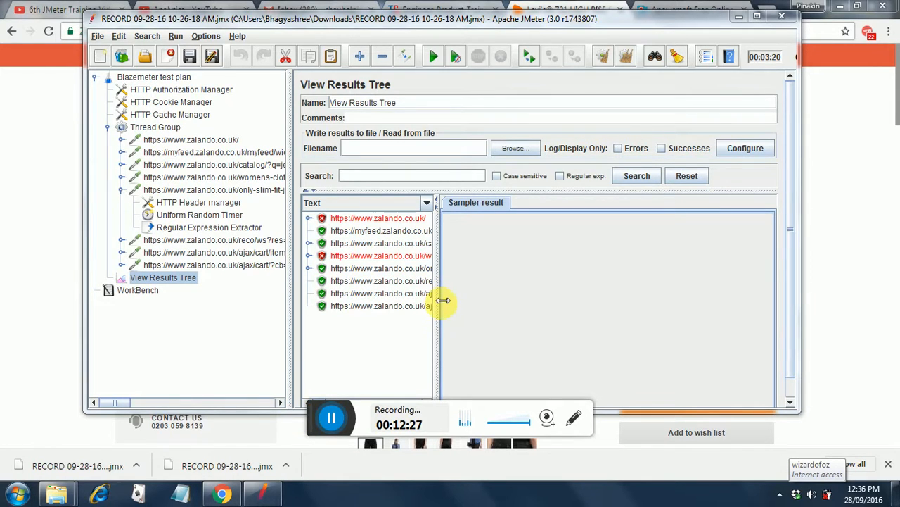
drag(443, 301, 588, 299)
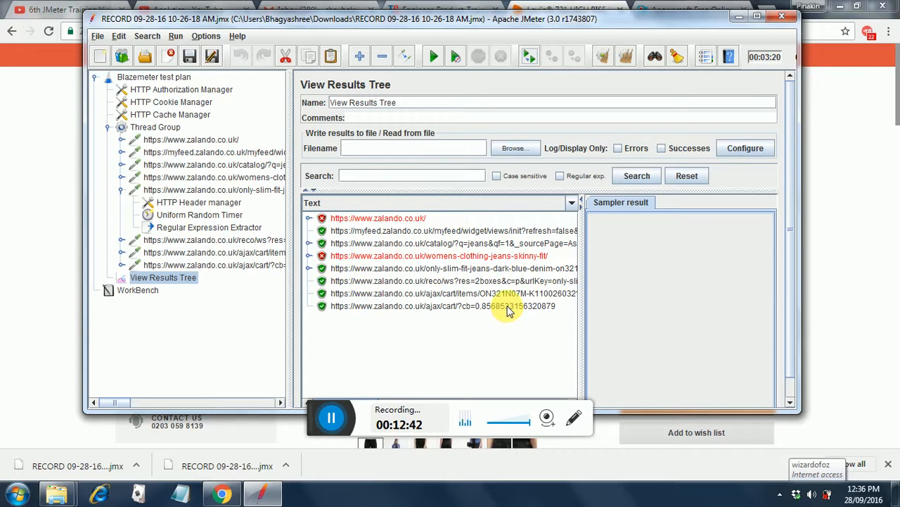
- Examine the request of the ajax/cart/items sample, looking for the X-XSRF-Token header
click(506, 274)
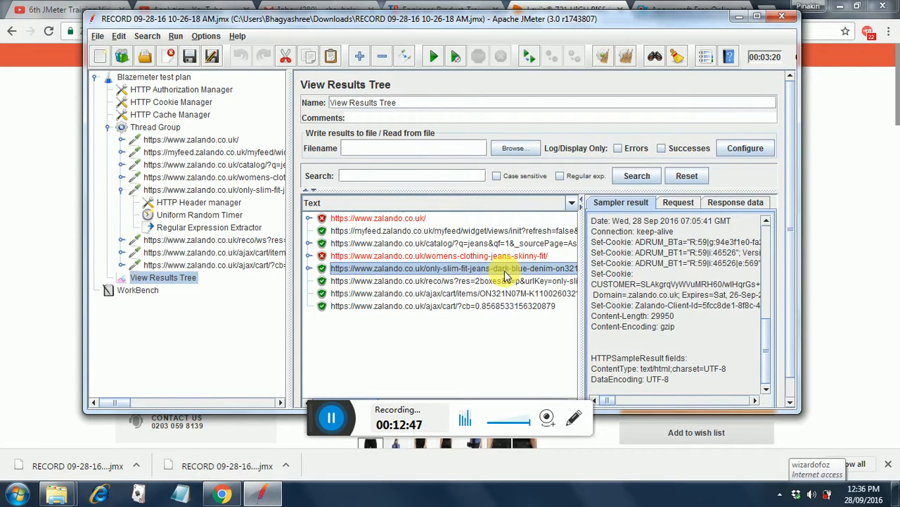
click(500, 294)
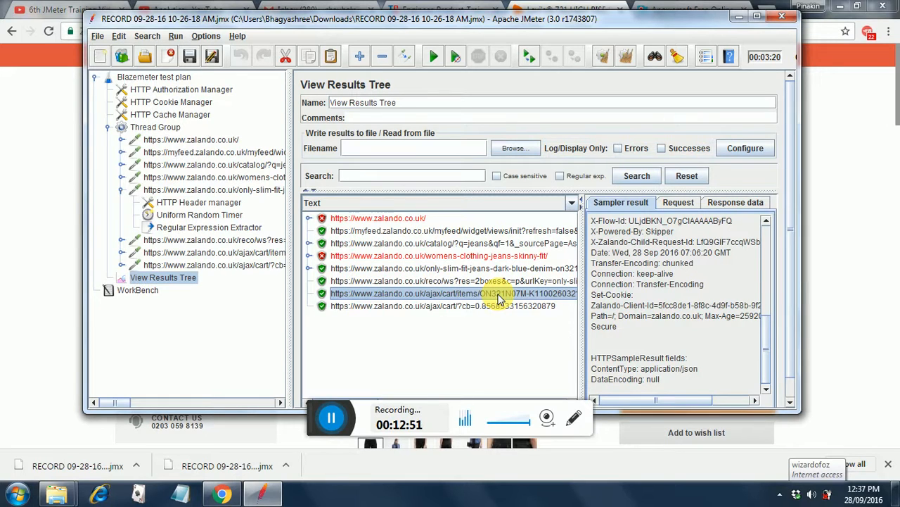
click(683, 205)
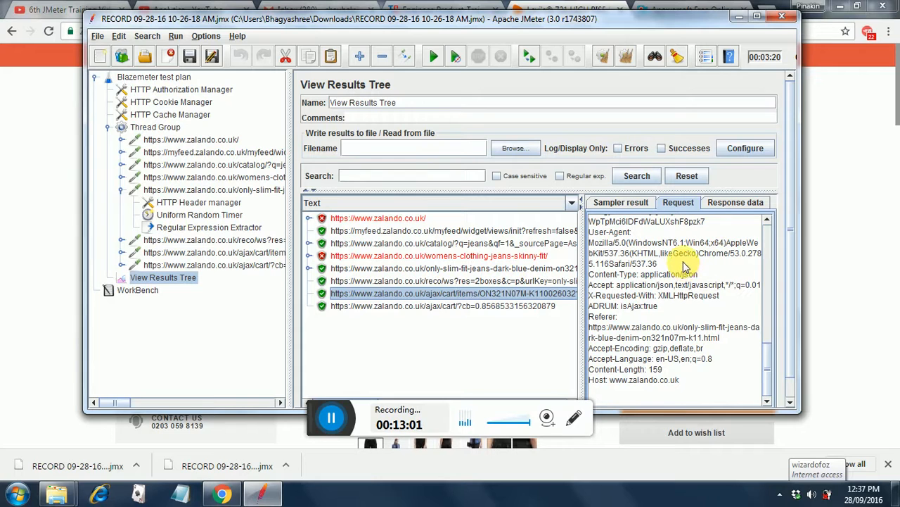
scroll(771, 243, up, 5)
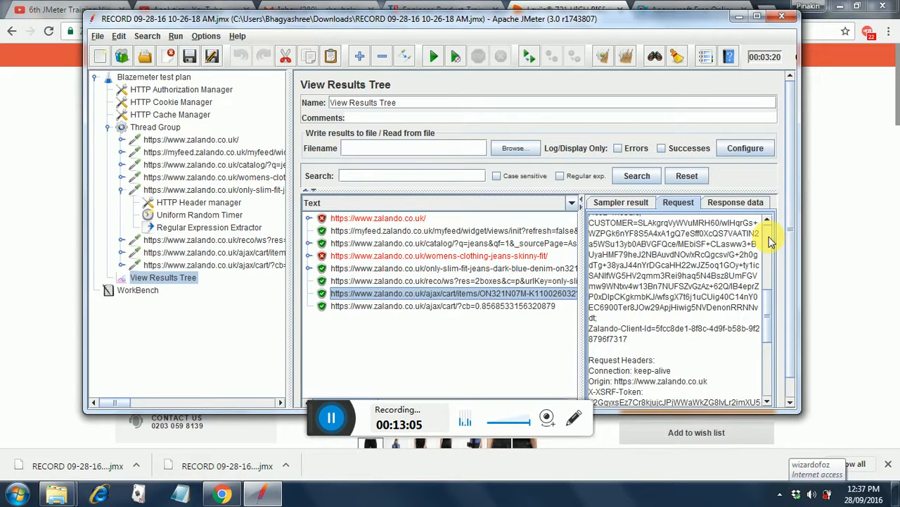
click(767, 404)
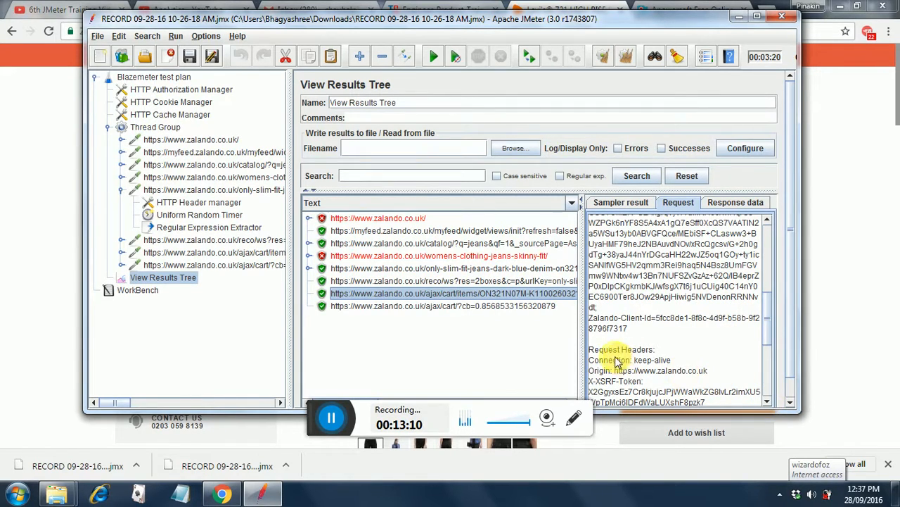
- Search the response data of the only-slim-fit-jeans sample for "xsrf"
click(468, 268)
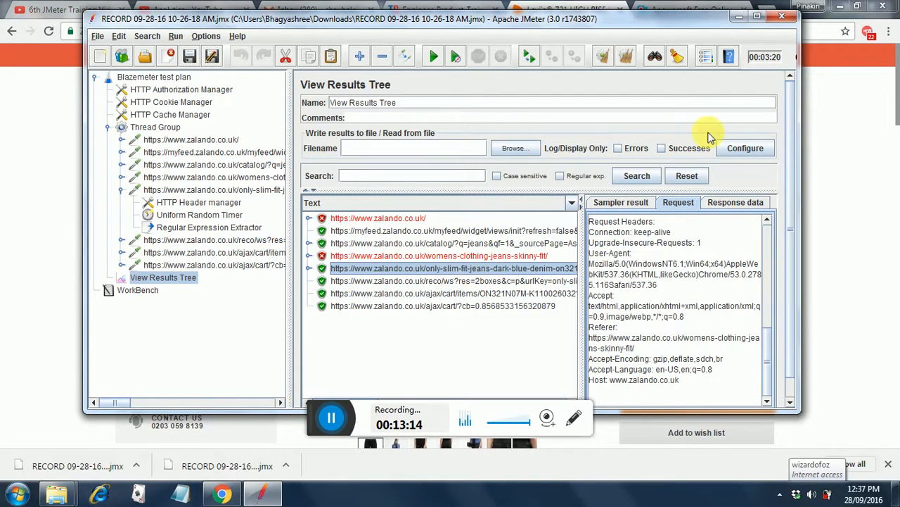
click(741, 210)
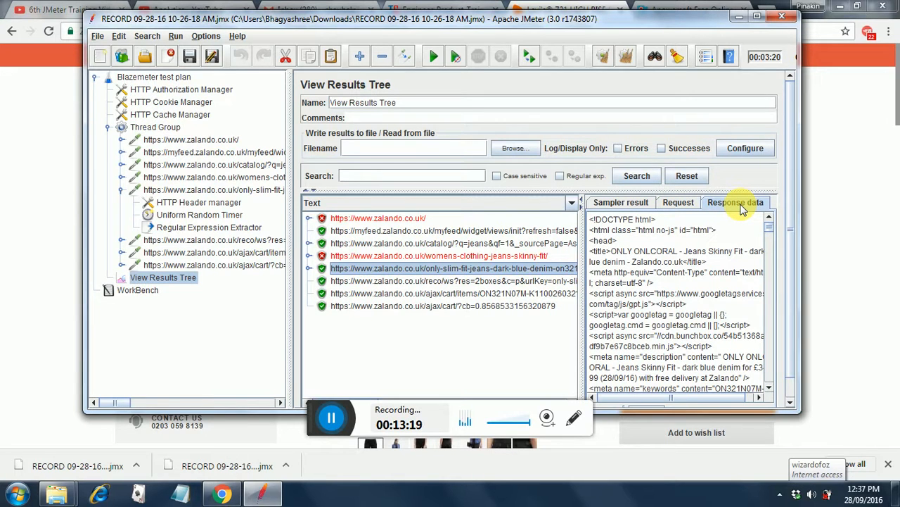
click(792, 404)
drag(793, 404, 793, 403)
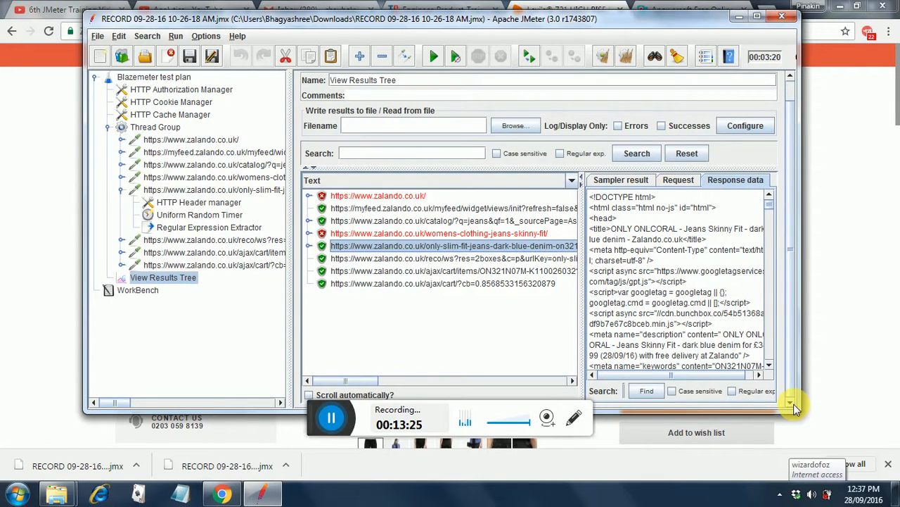
click(625, 392)
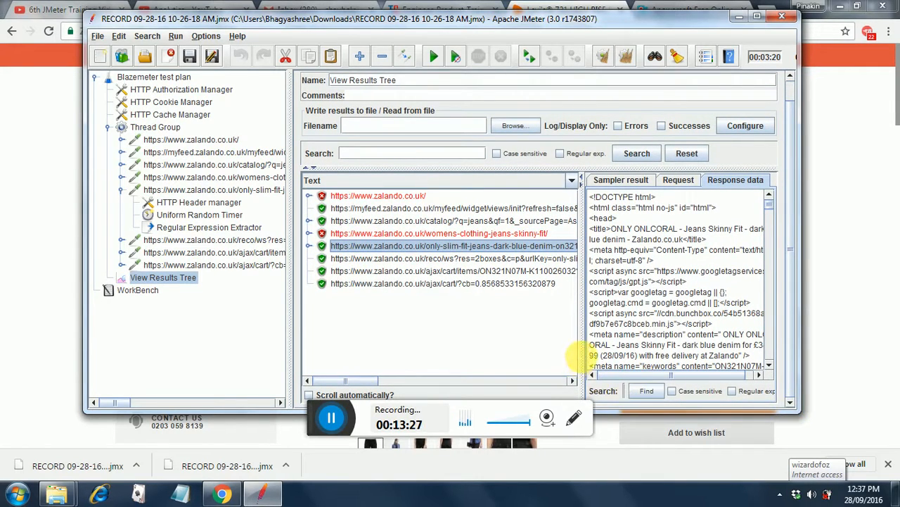
drag(583, 358, 470, 354)
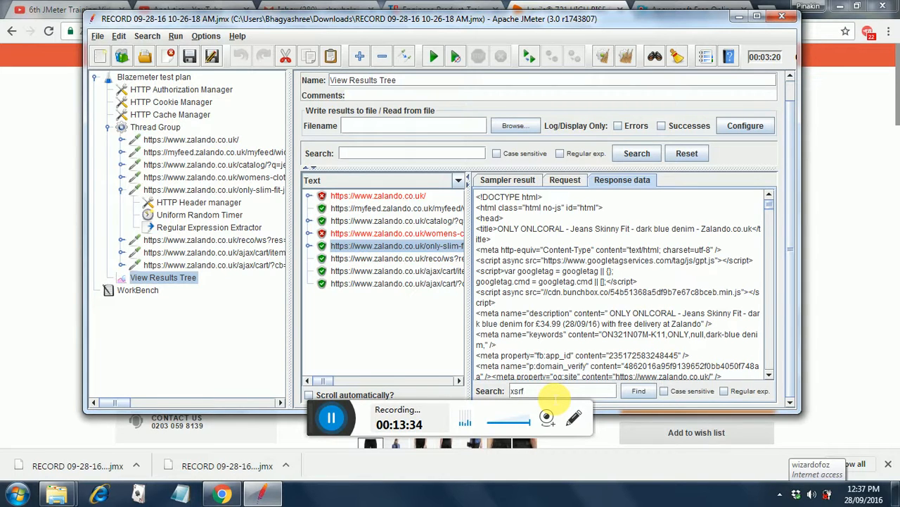
click(637, 391)
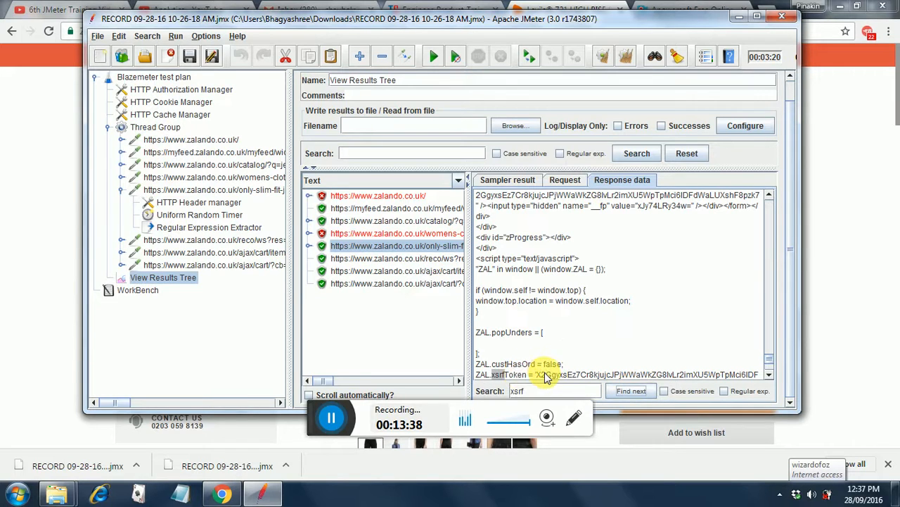
- Compare the X-XSRF-Token request headers of both ajax/cart samples and review the response data of each
click(449, 293)
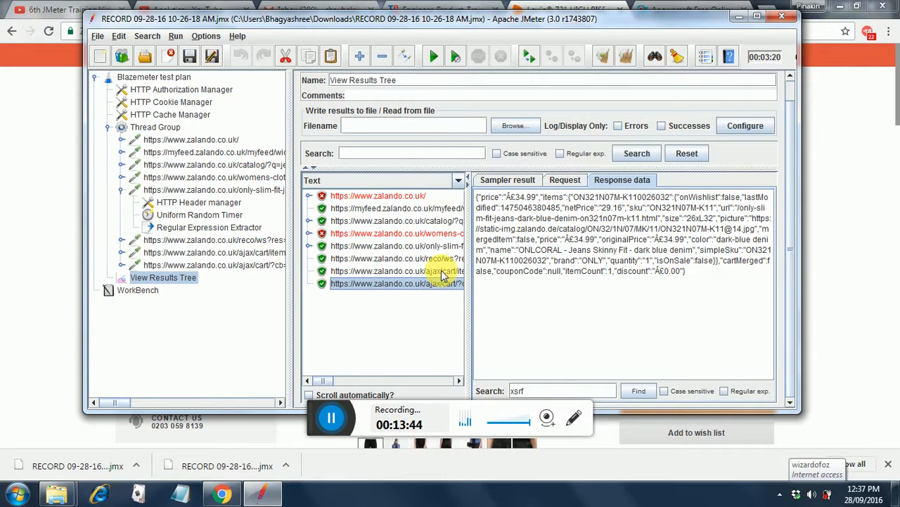
click(442, 272)
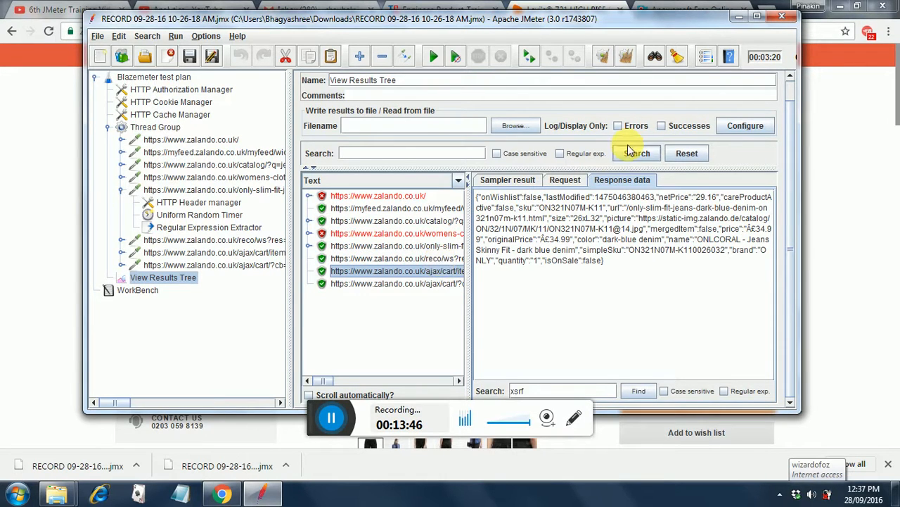
click(574, 184)
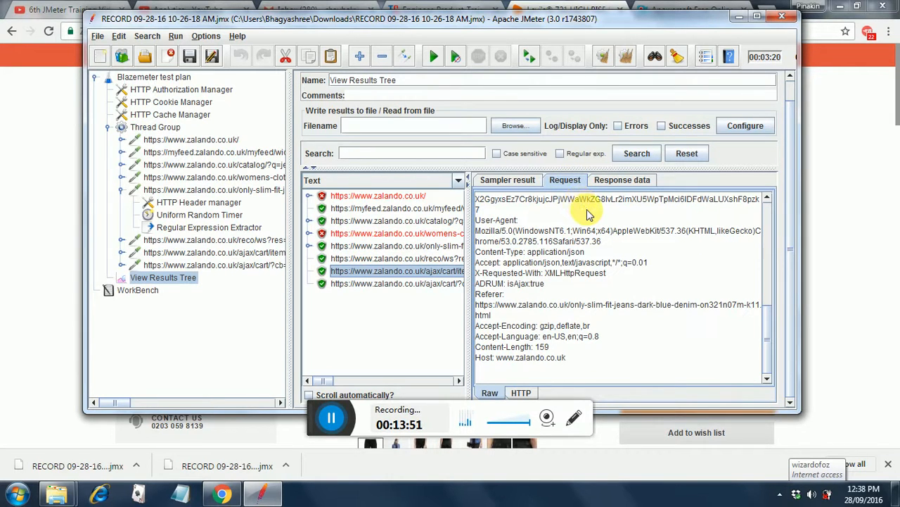
click(767, 199)
click(767, 198)
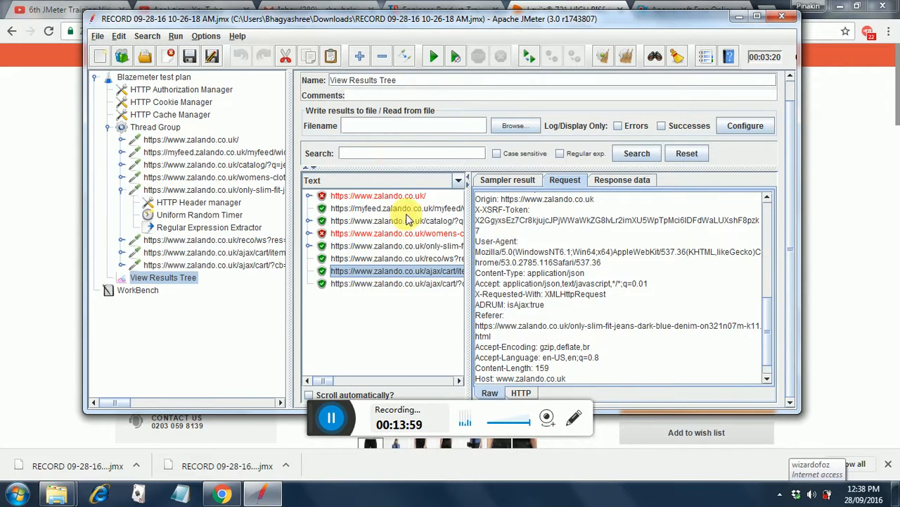
click(411, 283)
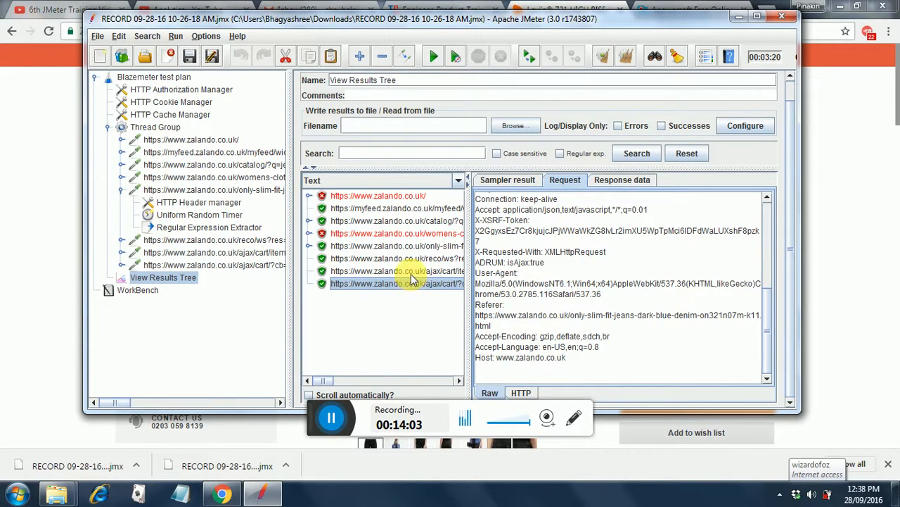
click(411, 274)
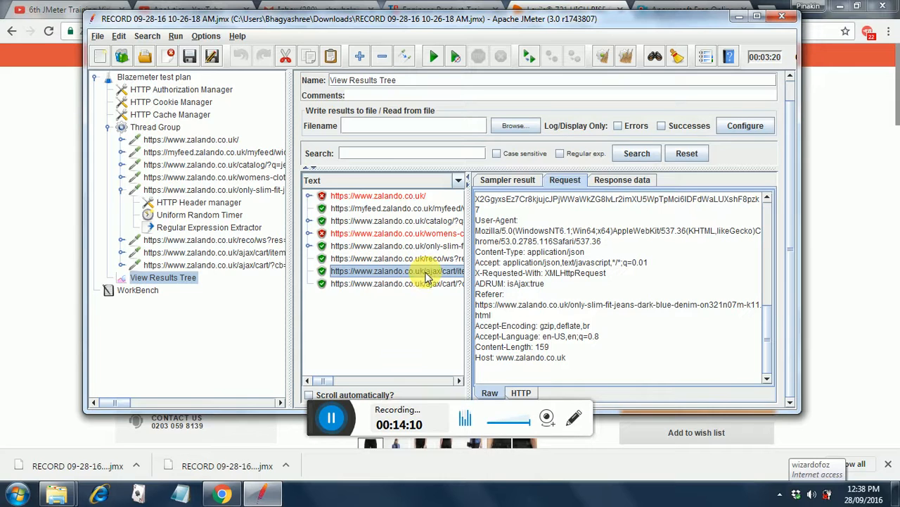
click(622, 180)
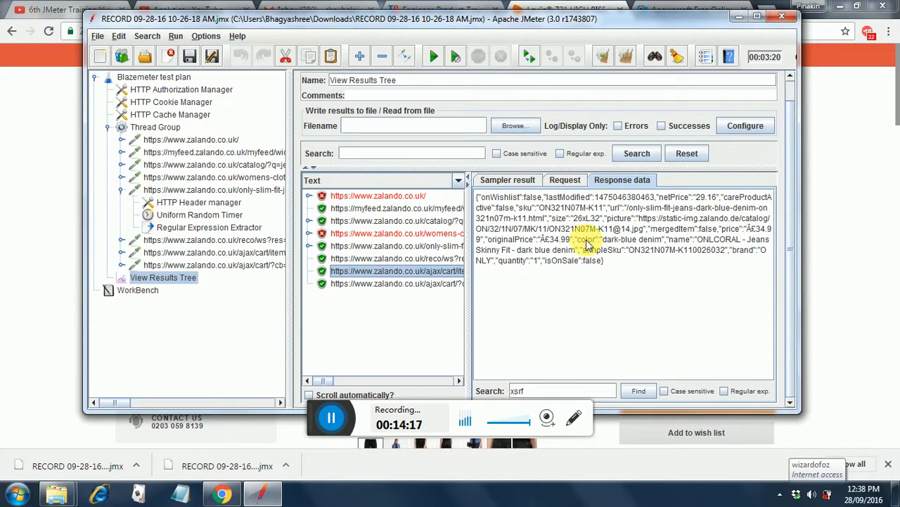
click(432, 284)
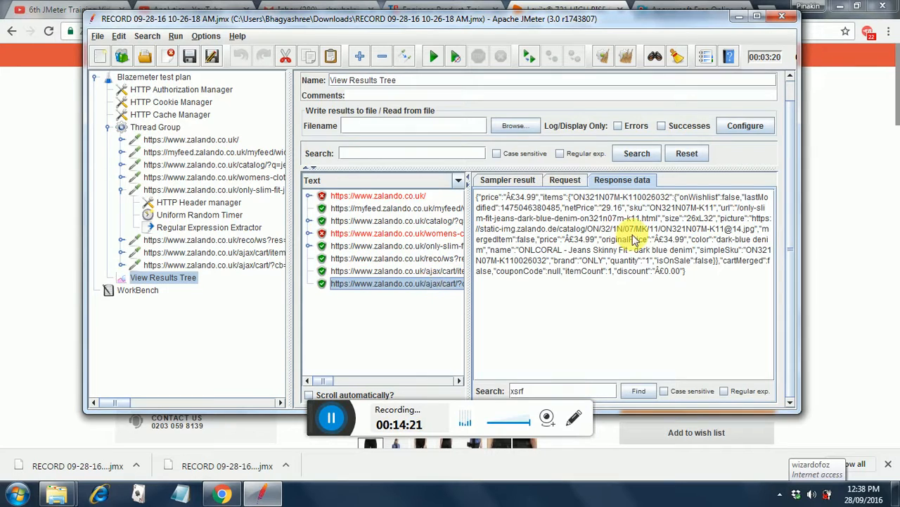